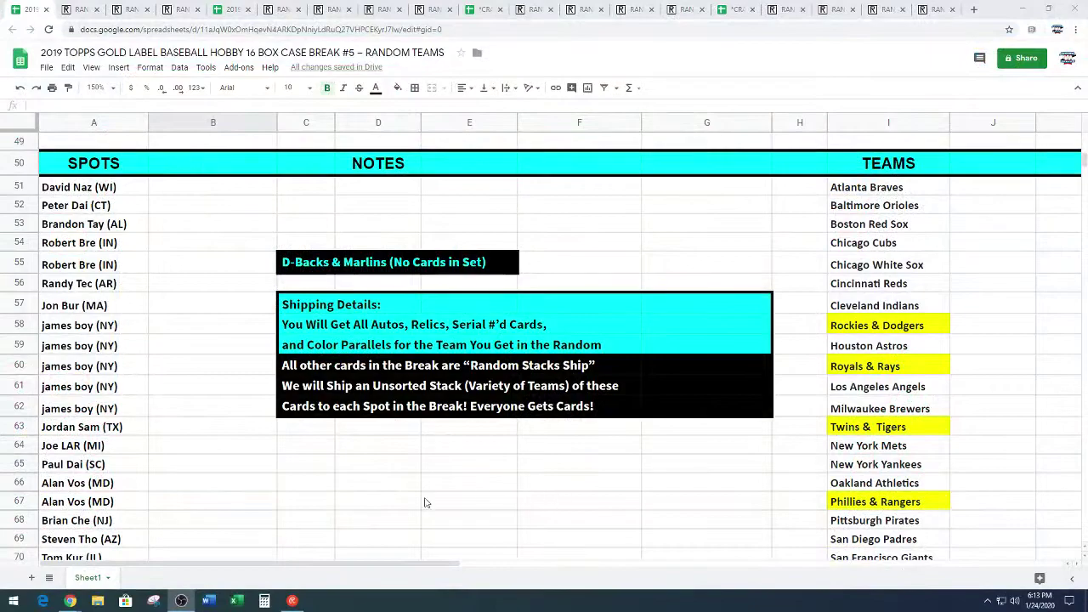
Copy the participant names in A51:A73 into the item box of the first RANDOM.ORG List Randomizer page.
{"action": "left_click_drag", "start_coordinate": [109, 185], "coordinate": [100, 472]}
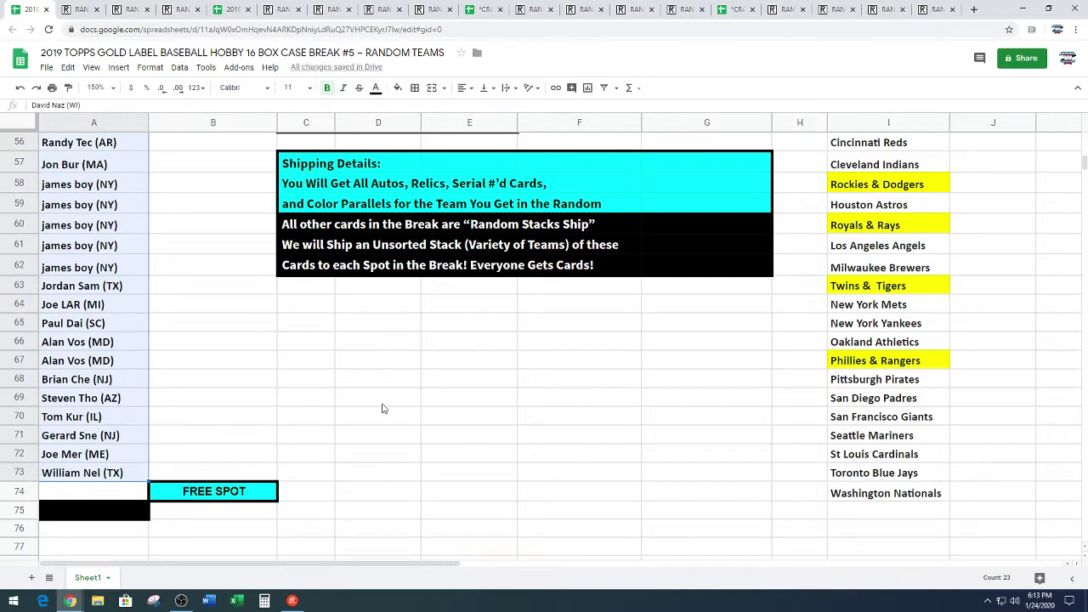
{"action": "left_click", "coordinate": [85, 12]}
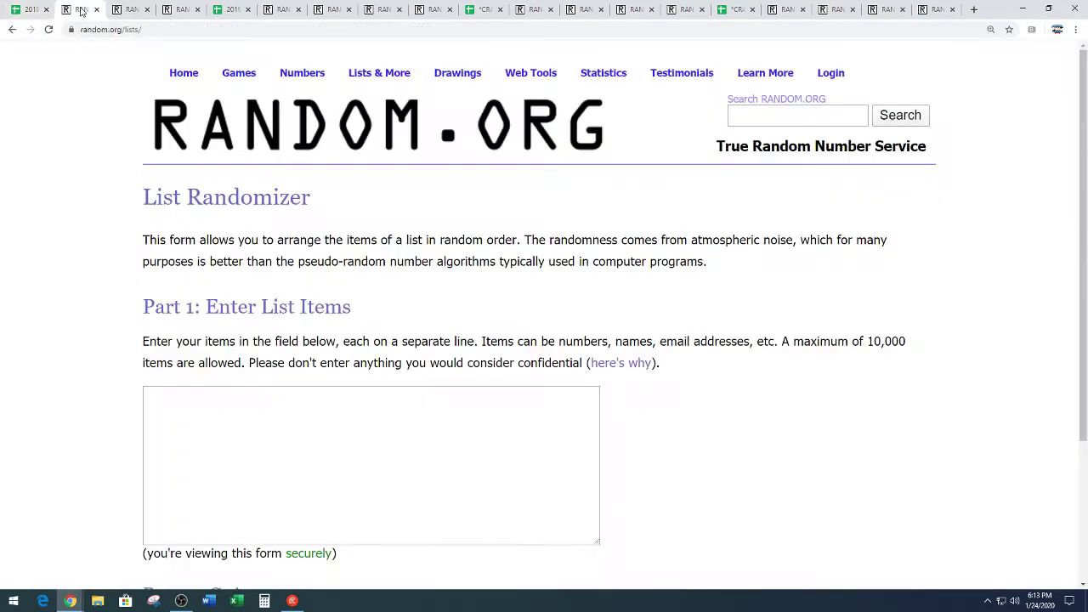
{"action": "scroll", "coordinate": [120, 289], "scroll_direction": "down", "scroll_amount": 2}
{"action": "left_click", "coordinate": [184, 291]}
{"action": "right_click", "coordinate": [184, 292]}
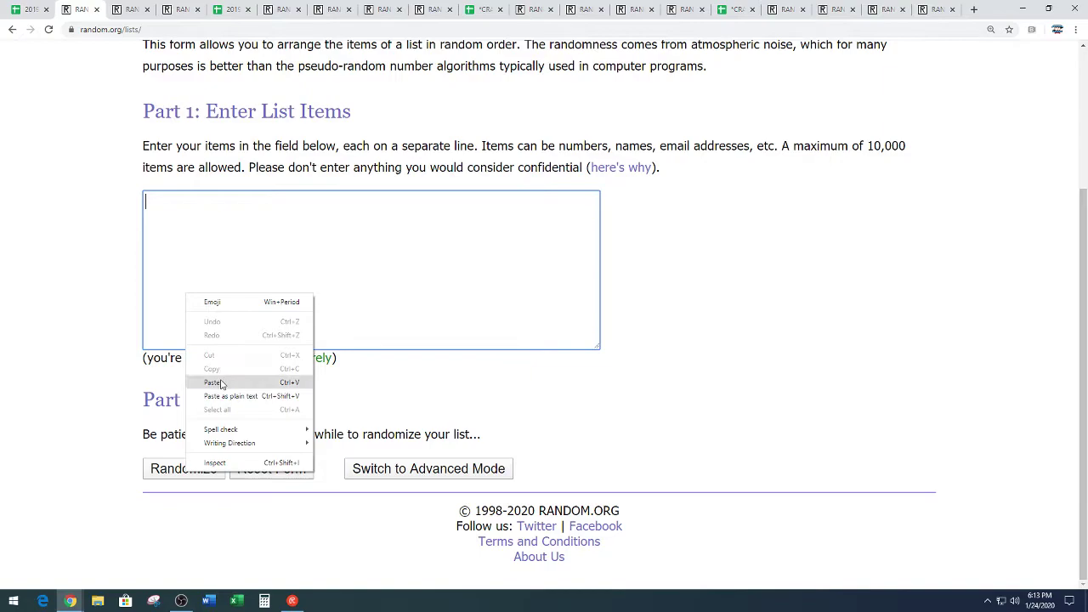
{"action": "left_click", "coordinate": [214, 382]}
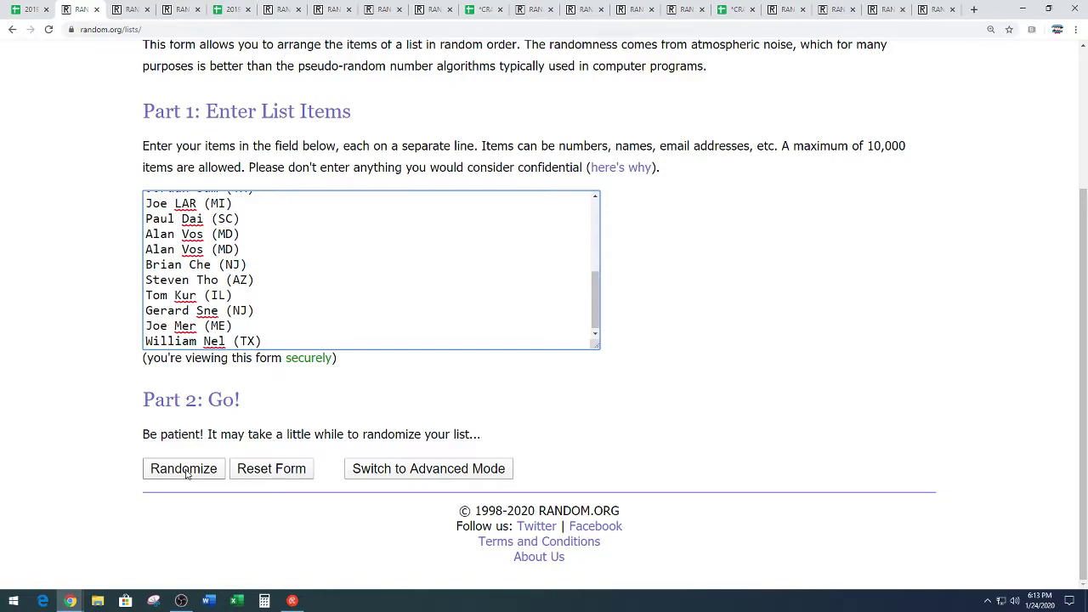
Randomize the participant list eight times and check the top name and the randomization count.
{"action": "left_click", "coordinate": [186, 473]}
{"action": "scroll", "coordinate": [176, 455], "scroll_direction": "down", "scroll_amount": 3}
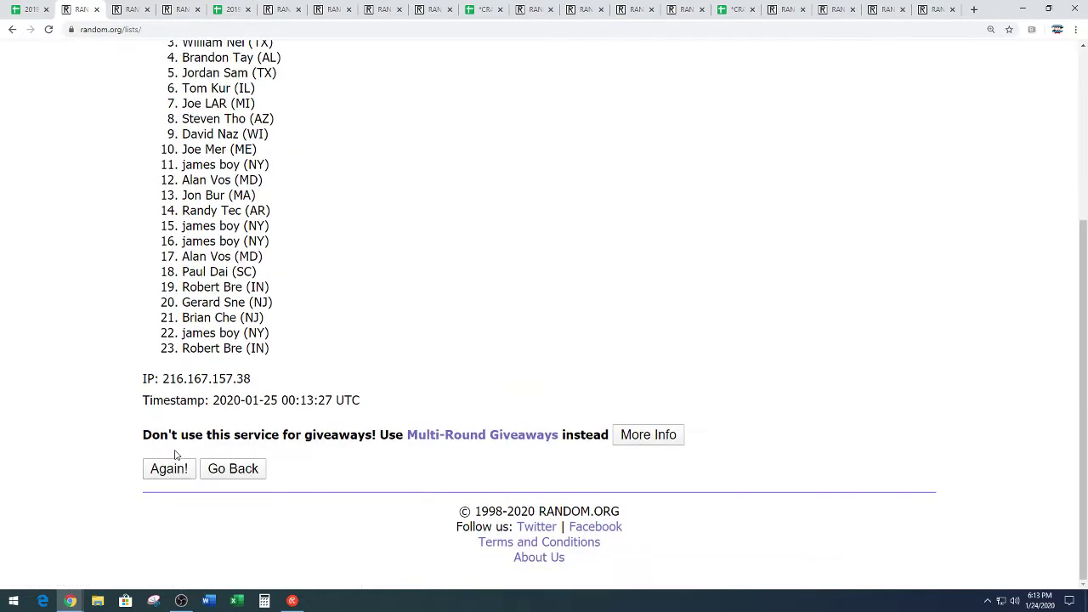
{"action": "left_click", "coordinate": [170, 470]}
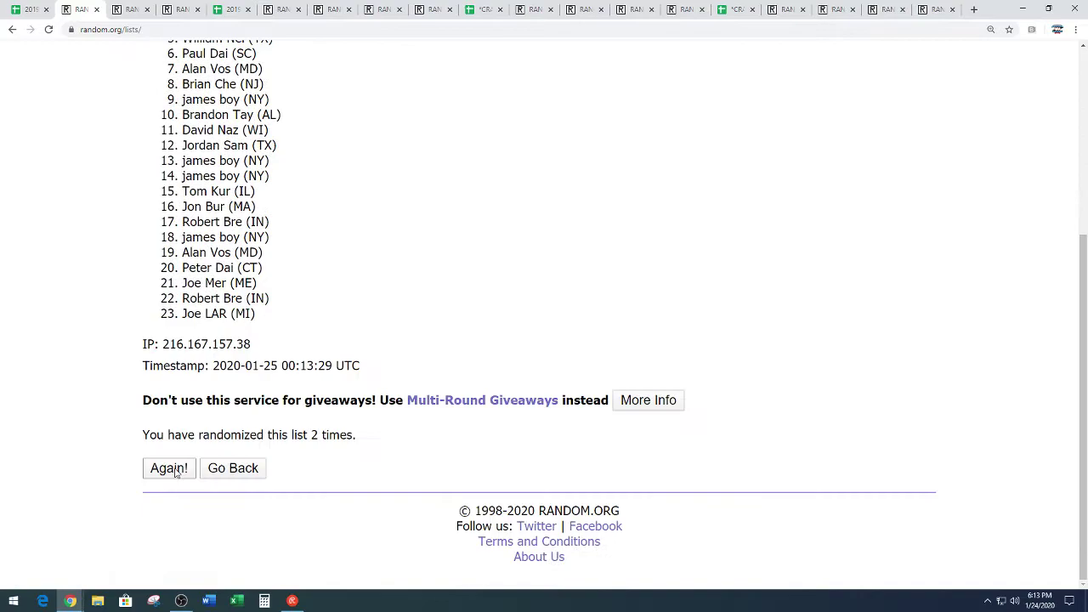
{"action": "left_click", "coordinate": [172, 470]}
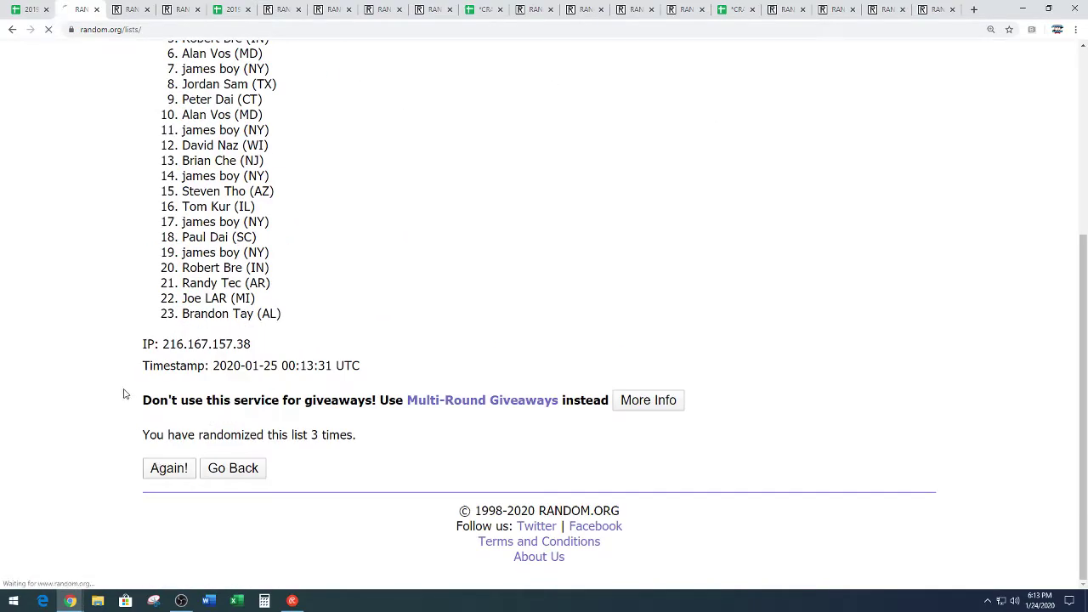
{"action": "scroll", "coordinate": [149, 459], "scroll_direction": "down", "scroll_amount": 3}
{"action": "left_click", "coordinate": [166, 469]}
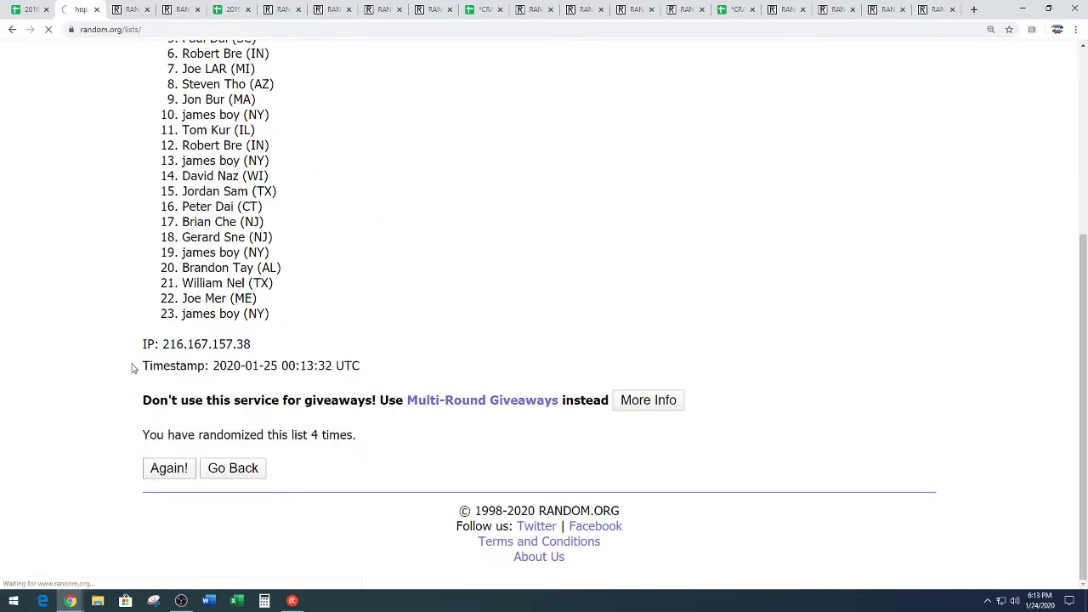
{"action": "left_click", "coordinate": [168, 467]}
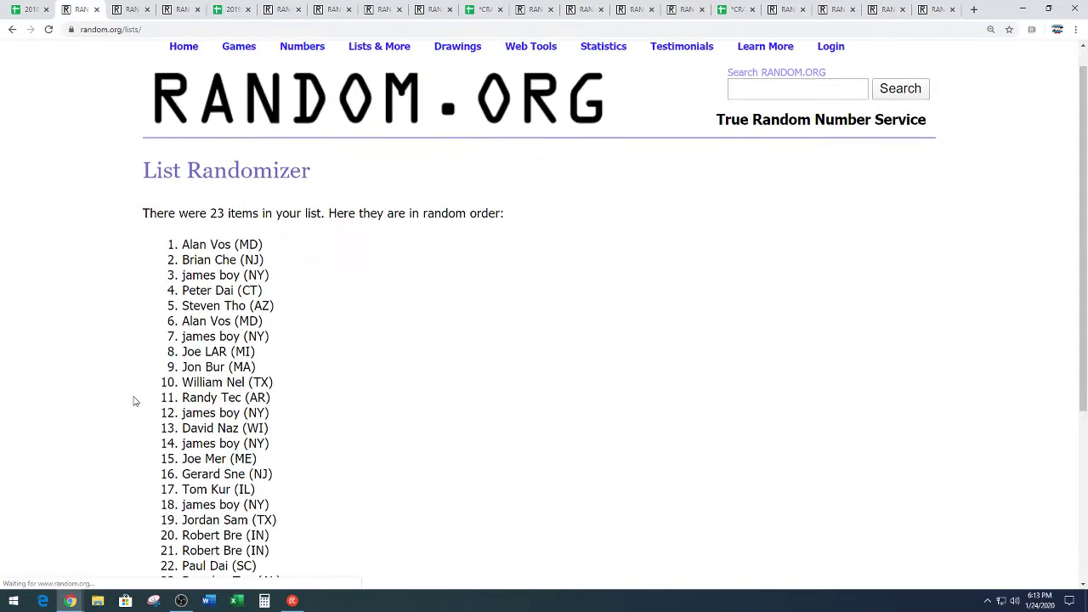
{"action": "scroll", "coordinate": [136, 408], "scroll_direction": "down", "scroll_amount": 5}
{"action": "left_click", "coordinate": [167, 469]}
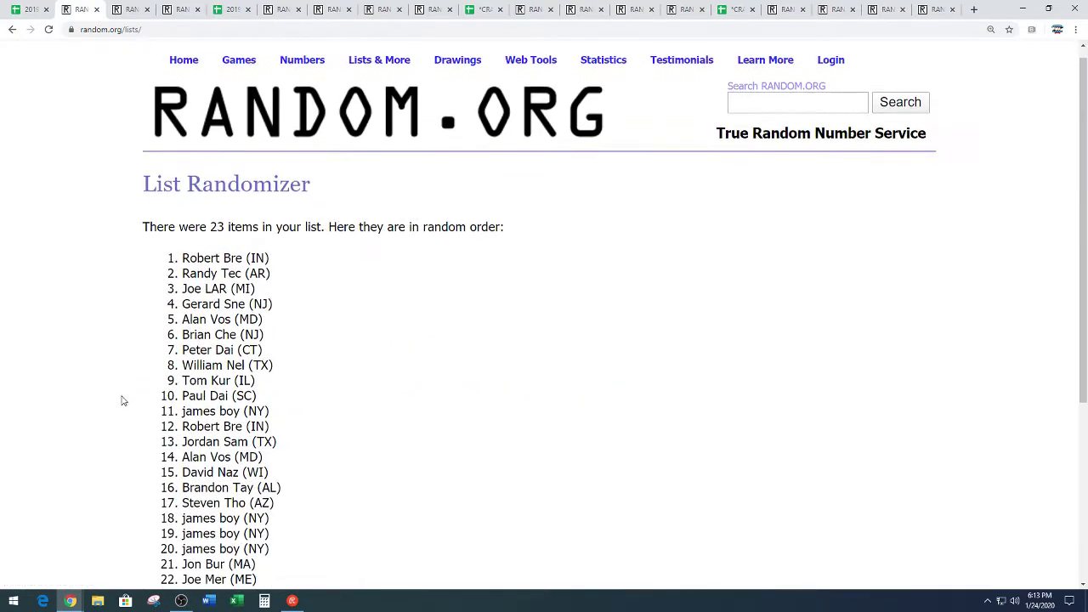
{"action": "scroll", "coordinate": [119, 408], "scroll_direction": "down", "scroll_amount": 4}
{"action": "left_click", "coordinate": [166, 470]}
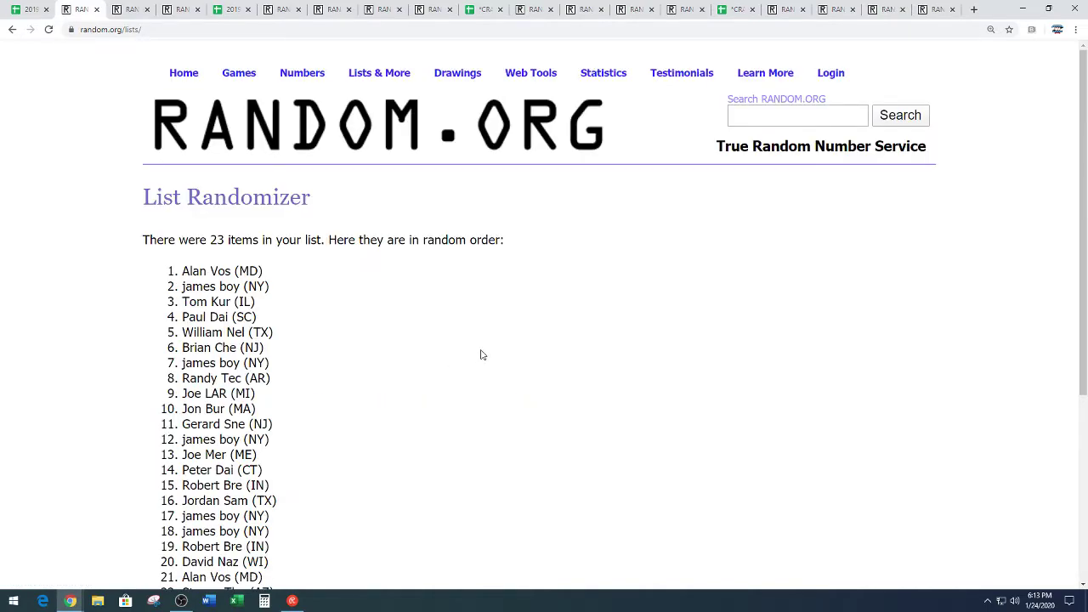
{"action": "scroll", "coordinate": [476, 357], "scroll_direction": "down", "scroll_amount": 3}
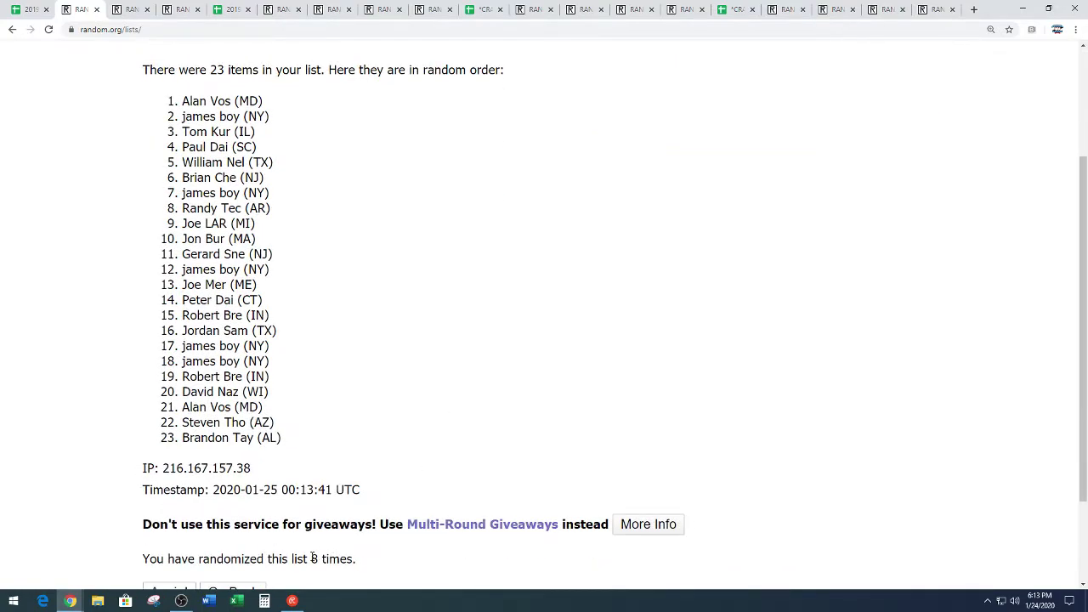
{"action": "left_click_drag", "start_coordinate": [314, 558], "coordinate": [493, 563]}
{"action": "left_click", "coordinate": [495, 425]}
In the break spreadsheet, copy the winning participant's name from A67 into the free spot row at A74.
{"action": "left_click", "coordinate": [26, 9]}
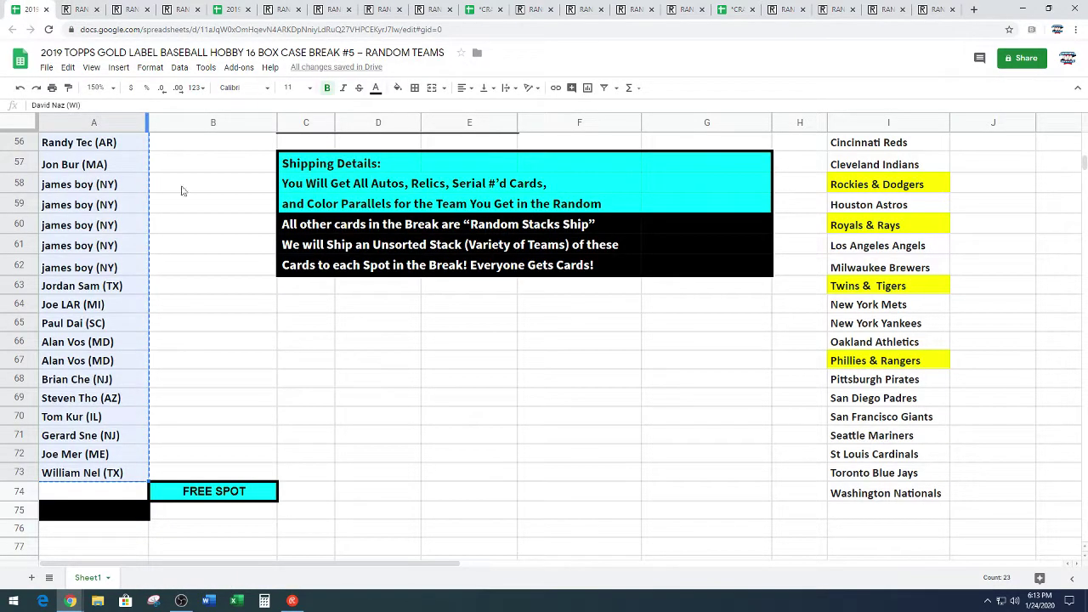
{"action": "left_click", "coordinate": [225, 344]}
{"action": "left_click", "coordinate": [138, 366]}
{"action": "key", "text": "ctrl+c"}
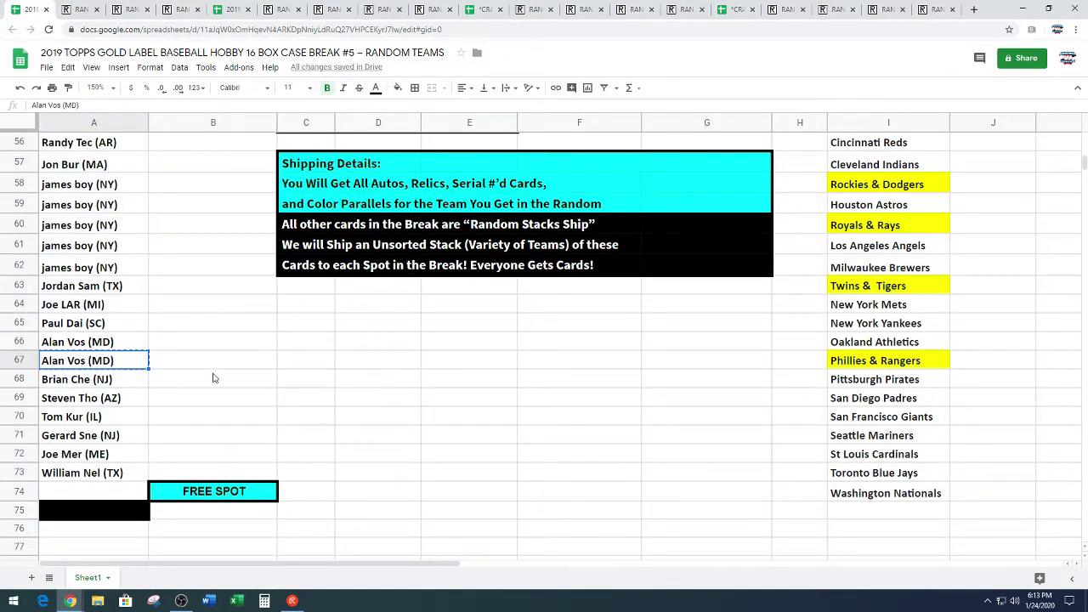
{"action": "left_click", "coordinate": [111, 493]}
{"action": "key", "text": "ctrl+v"}
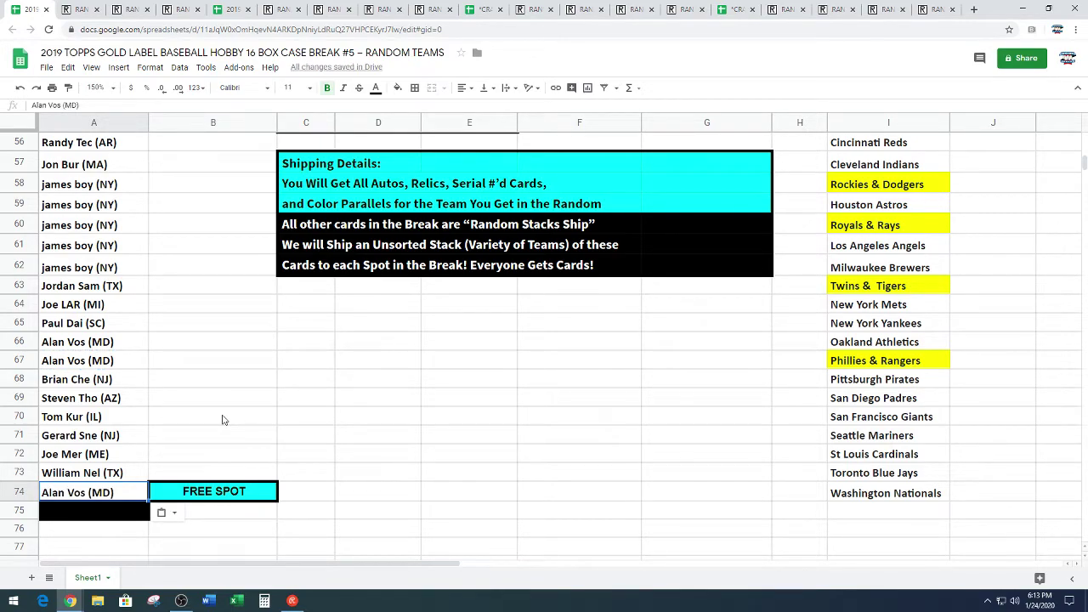
{"action": "left_click", "coordinate": [236, 393]}
Copy all the participant spots in A51:A74 into the item box of the second List Randomizer page.
{"action": "scroll", "coordinate": [246, 388], "scroll_direction": "up", "scroll_amount": 3}
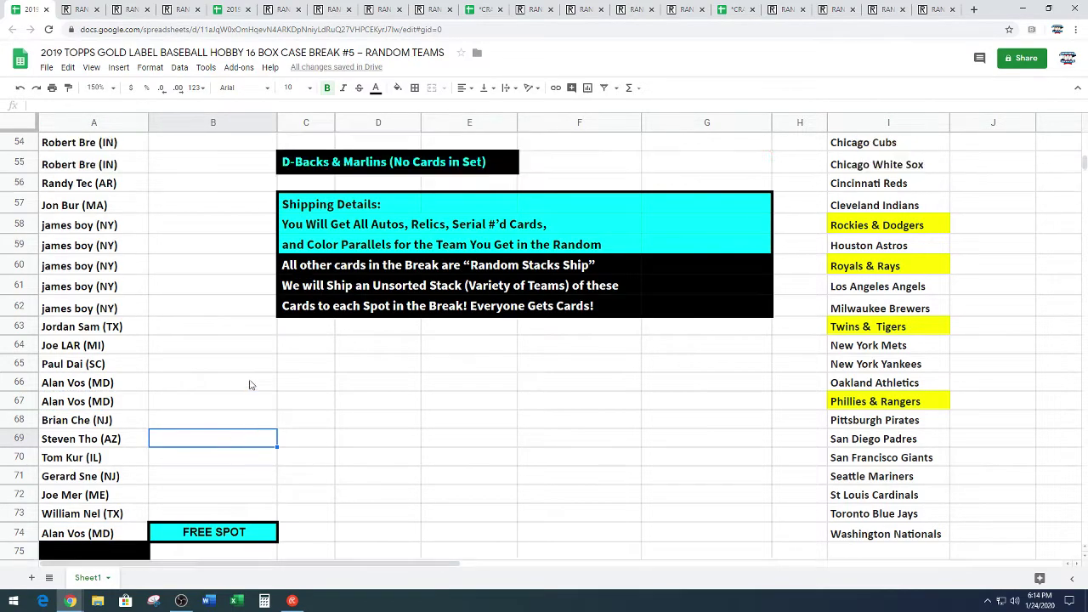
{"action": "scroll", "coordinate": [275, 378], "scroll_direction": "down", "scroll_amount": 1}
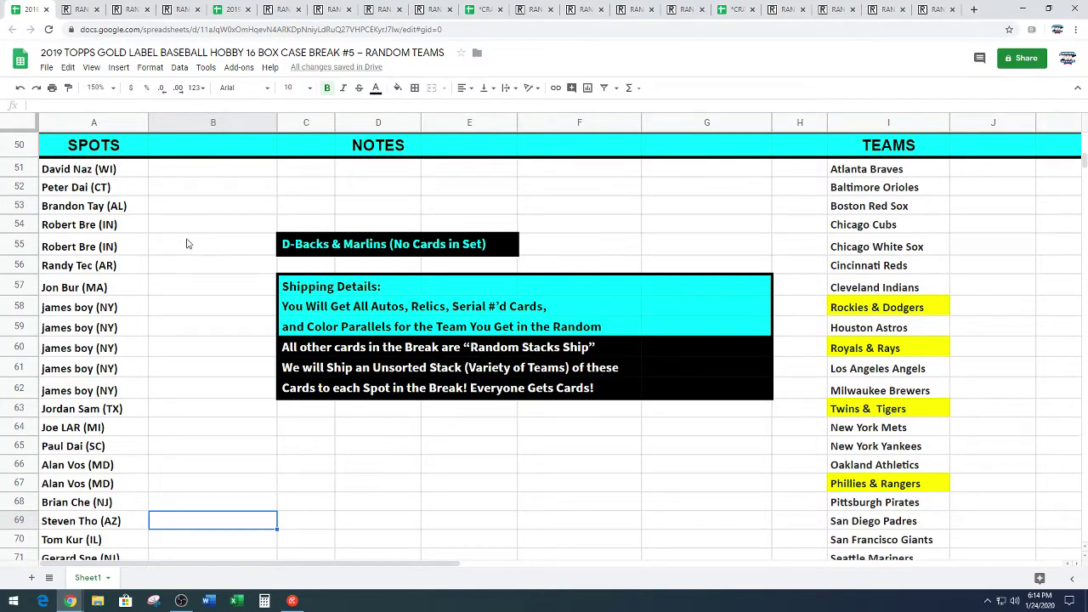
{"action": "left_click_drag", "start_coordinate": [123, 170], "coordinate": [102, 454]}
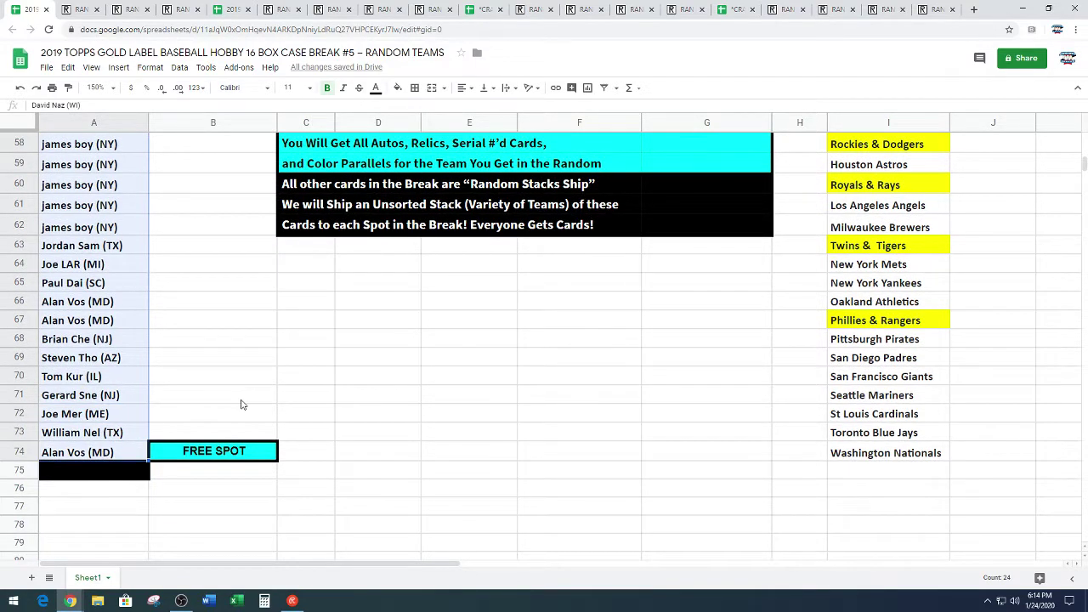
{"action": "scroll", "coordinate": [263, 383], "scroll_direction": "up", "scroll_amount": 4}
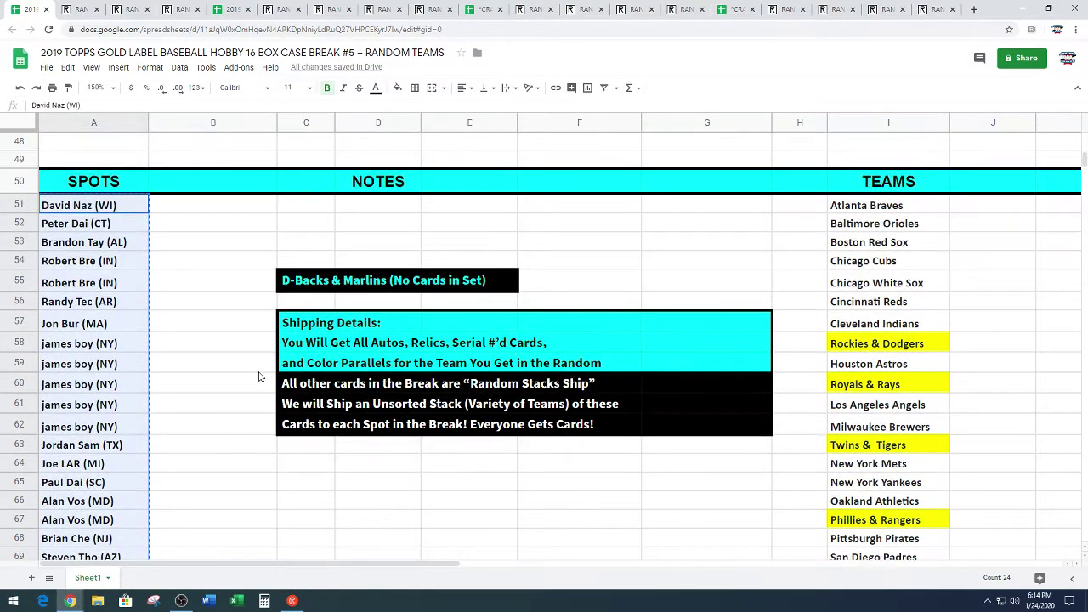
{"action": "left_click", "coordinate": [128, 9]}
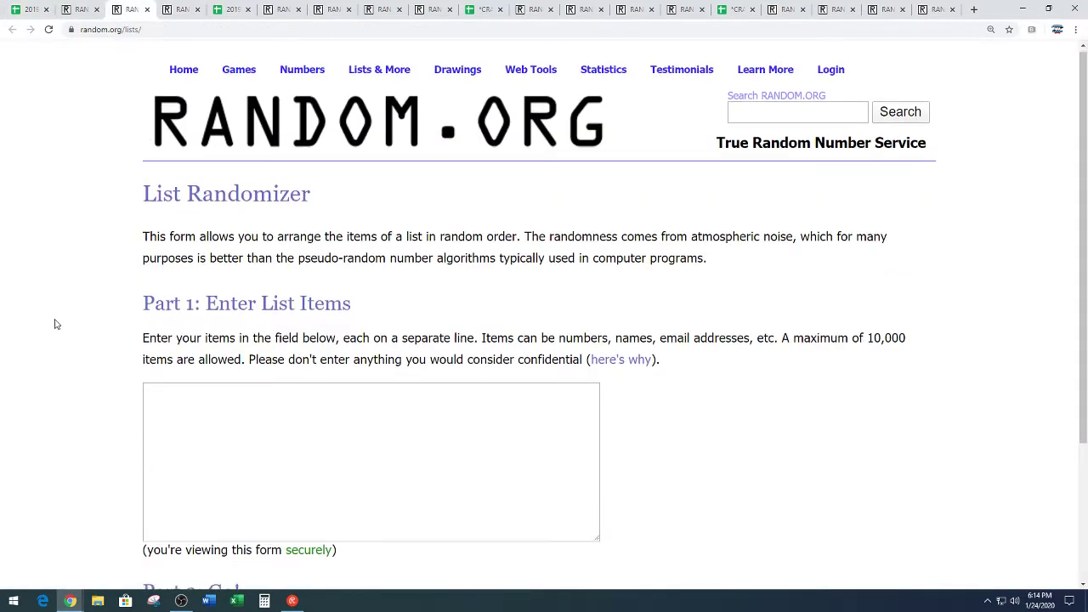
{"action": "scroll", "coordinate": [204, 279], "scroll_direction": "down", "scroll_amount": 2}
{"action": "right_click", "coordinate": [204, 279]}
{"action": "left_click", "coordinate": [242, 359]}
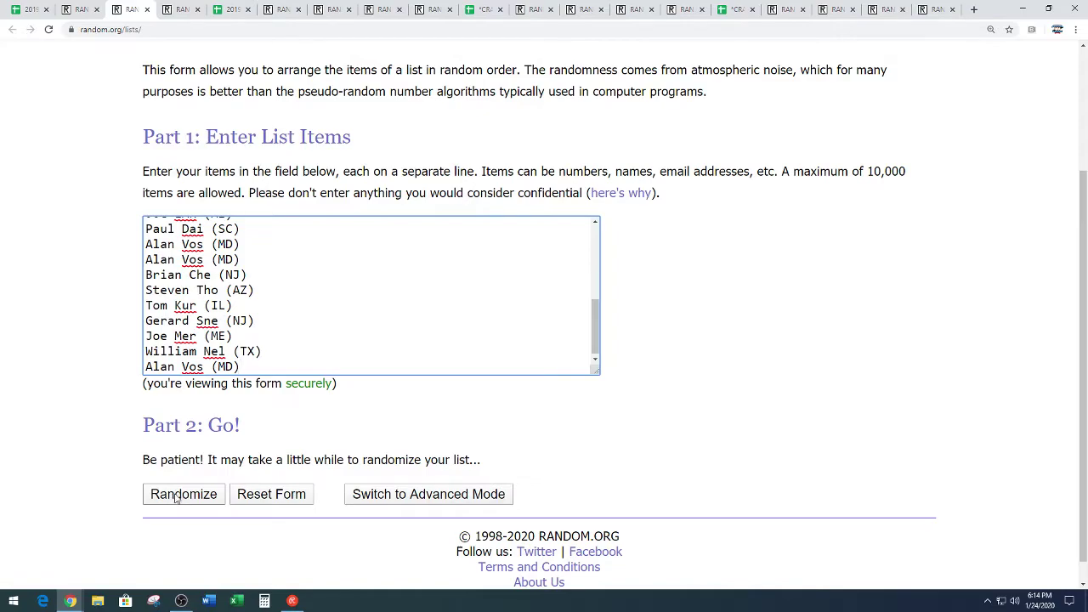
Randomize the full list of 24 spots eight times.
{"action": "left_click", "coordinate": [176, 496]}
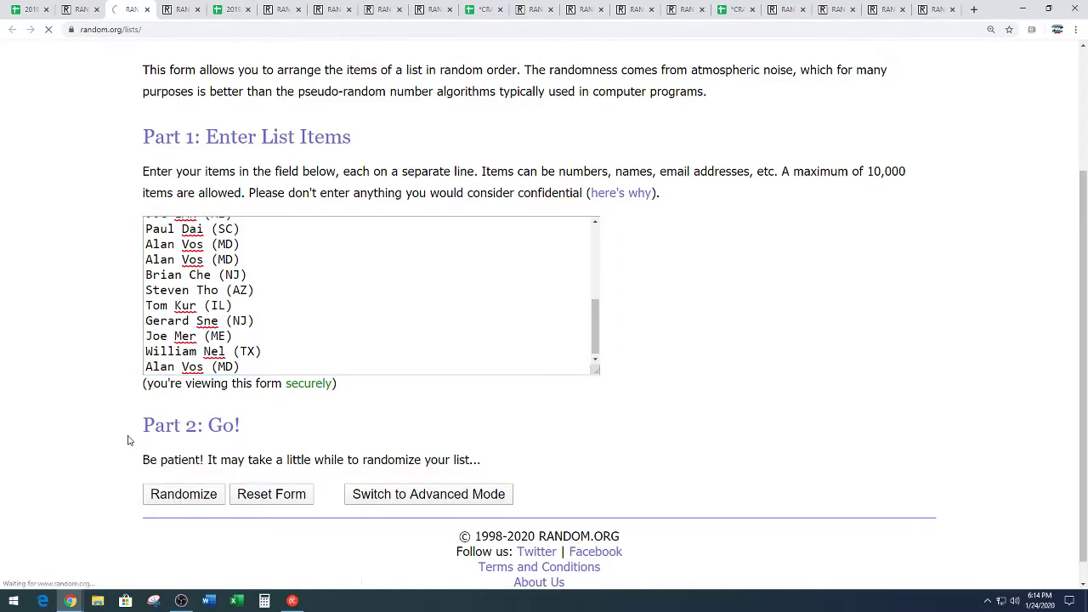
{"action": "scroll", "coordinate": [136, 446], "scroll_direction": "down", "scroll_amount": 3}
{"action": "left_click", "coordinate": [167, 511]}
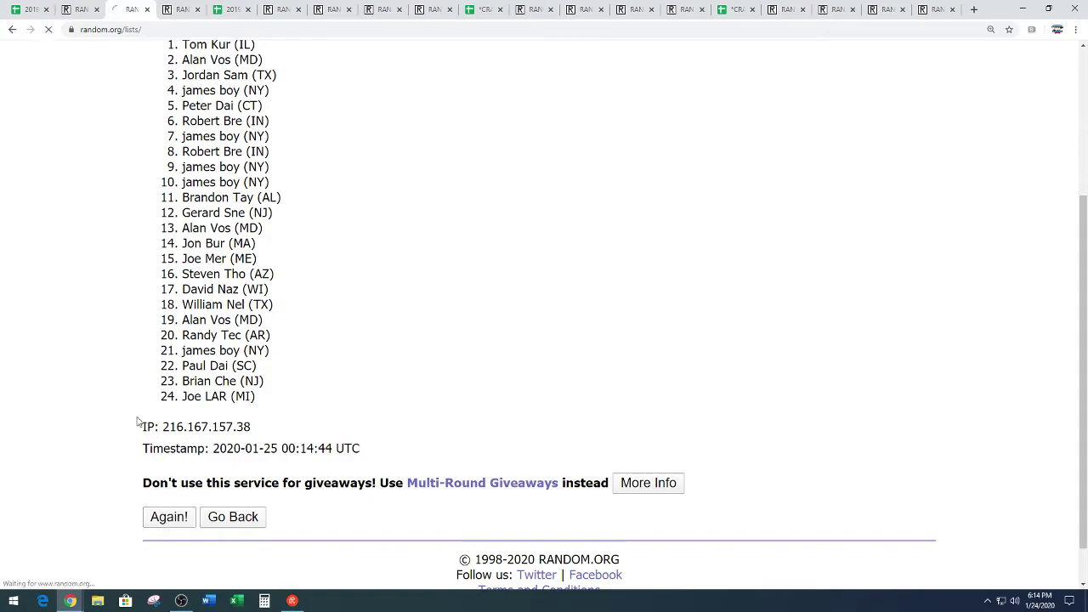
{"action": "scroll", "coordinate": [111, 446], "scroll_direction": "down", "scroll_amount": 3}
{"action": "scroll", "coordinate": [110, 445], "scroll_direction": "down", "scroll_amount": 2}
{"action": "left_click", "coordinate": [167, 473]}
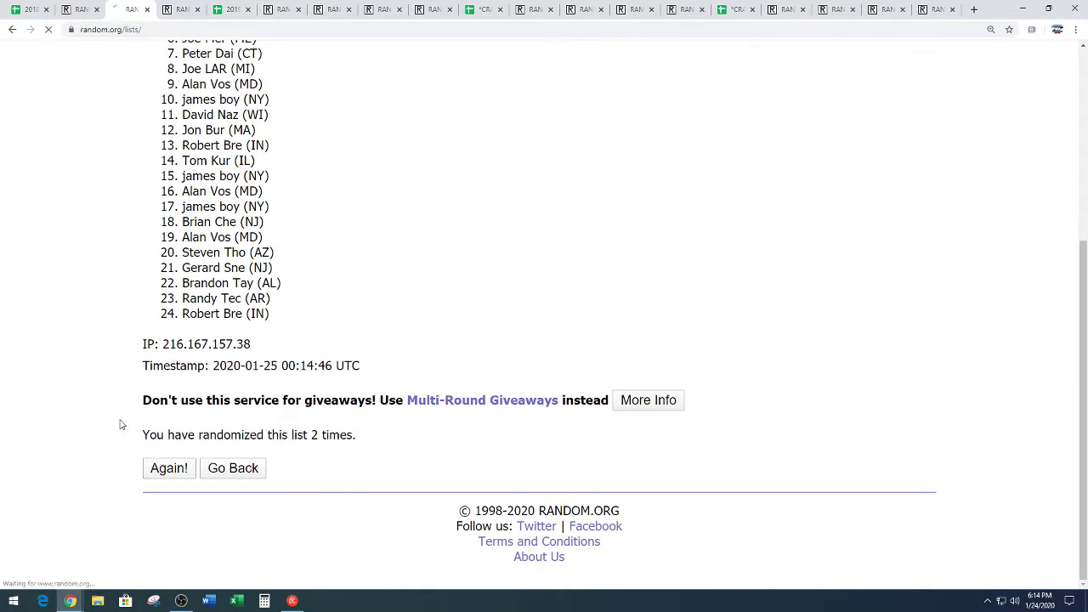
{"action": "scroll", "coordinate": [132, 430], "scroll_direction": "down", "scroll_amount": 2}
{"action": "scroll", "coordinate": [131, 432], "scroll_direction": "down", "scroll_amount": 2}
{"action": "key", "text": "Return"}
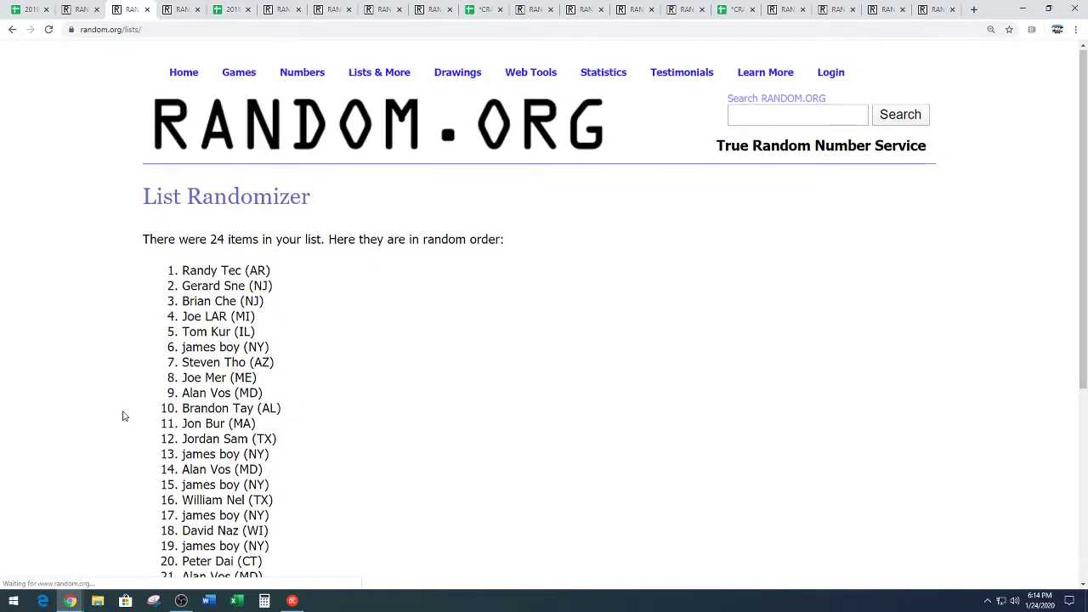
{"action": "scroll", "coordinate": [136, 426], "scroll_direction": "down", "scroll_amount": 4}
{"action": "key", "text": "Return"}
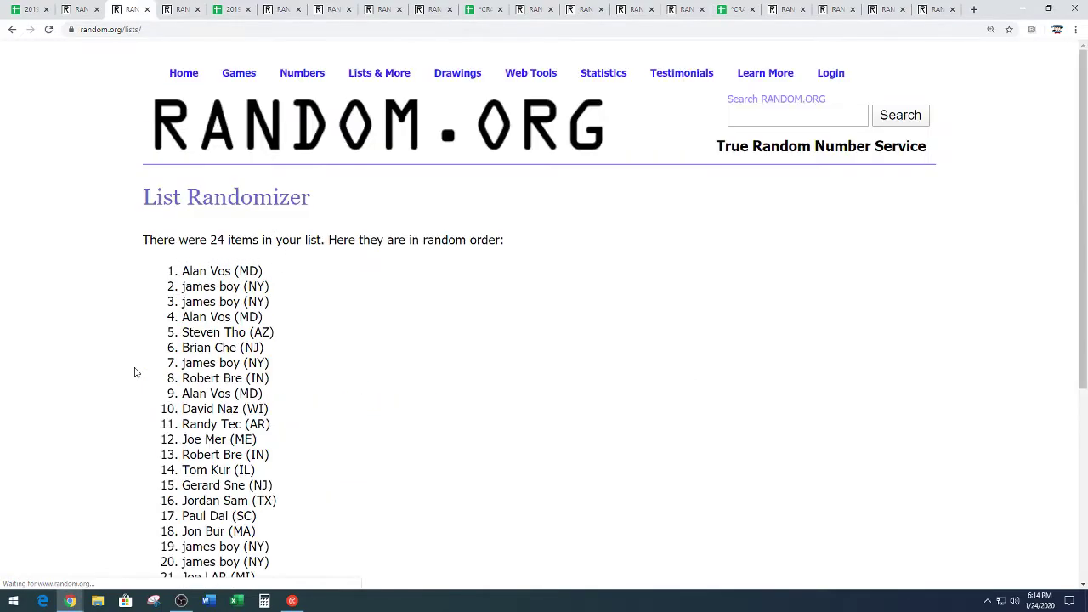
{"action": "scroll", "coordinate": [134, 369], "scroll_direction": "down", "scroll_amount": 5}
{"action": "left_click", "coordinate": [167, 524]}
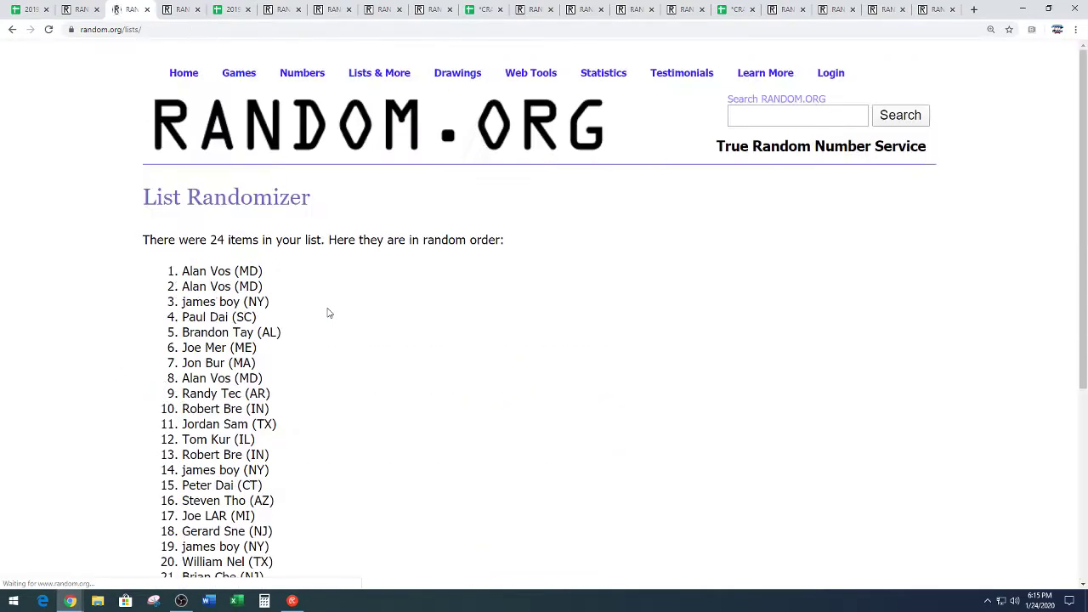
Copy the randomized list of 24 names and paste it into the break spreadsheet starting at A1.
{"action": "scroll", "coordinate": [435, 268], "scroll_direction": "down", "scroll_amount": 2}
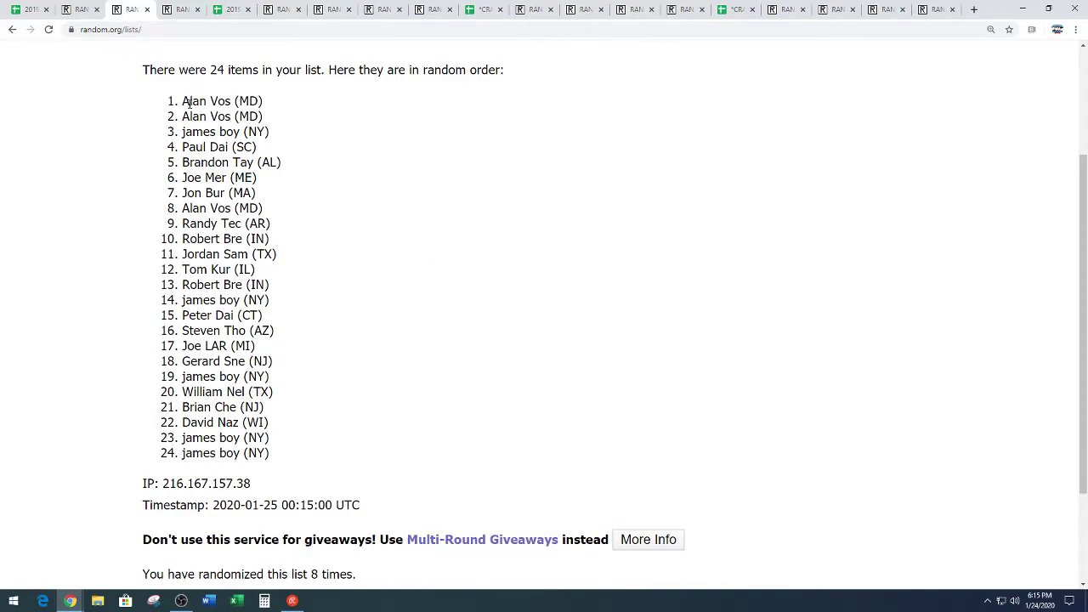
{"action": "left_click_drag", "start_coordinate": [184, 102], "coordinate": [429, 425]}
{"action": "right_click", "coordinate": [252, 412]}
{"action": "left_click", "coordinate": [255, 414]}
{"action": "left_click", "coordinate": [294, 398]}
{"action": "scroll", "coordinate": [352, 362], "scroll_direction": "down", "scroll_amount": 2}
{"action": "left_click", "coordinate": [425, 315]}
{"action": "scroll", "coordinate": [425, 314], "scroll_direction": "up", "scroll_amount": 2}
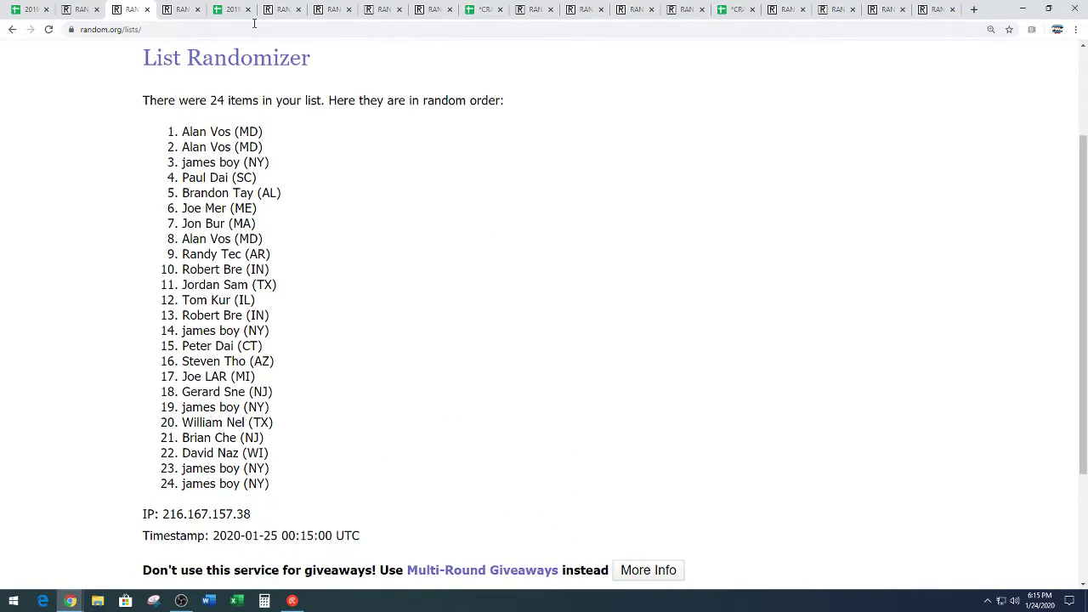
{"action": "left_click", "coordinate": [26, 9]}
{"action": "scroll", "coordinate": [315, 340], "scroll_direction": "up", "scroll_amount": 12}
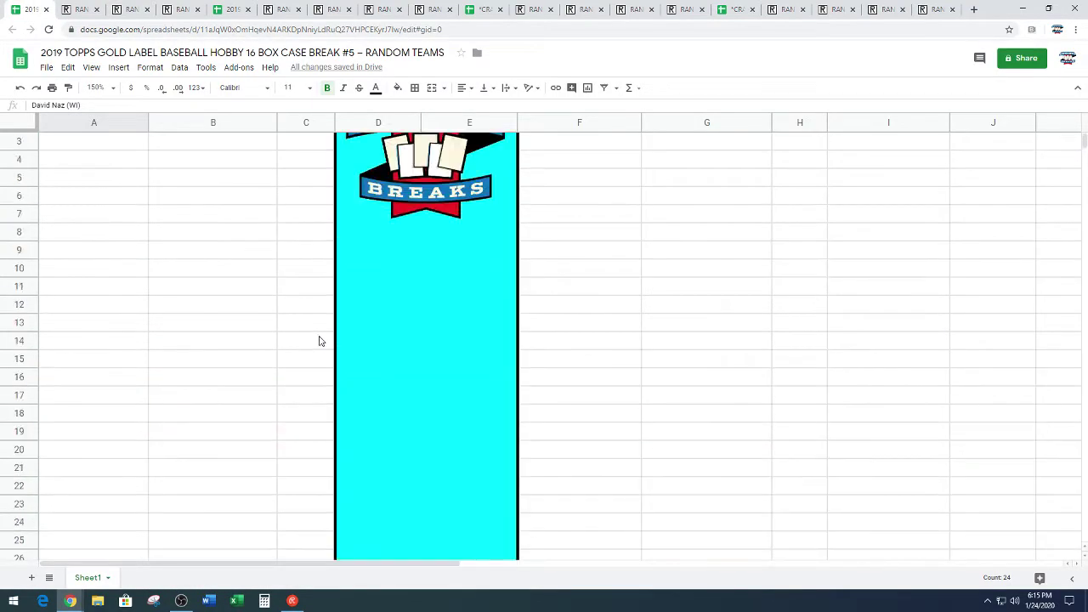
{"action": "key", "text": "ctrl+v"}
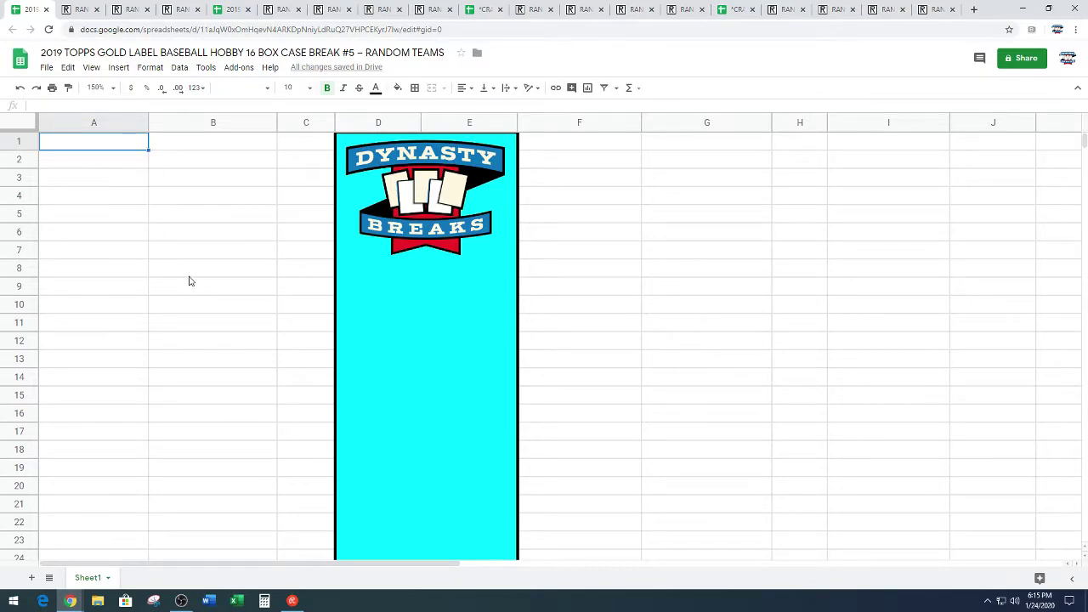
{"action": "left_click", "coordinate": [235, 292]}
Move the last twelve randomized names from A13:A24 to column F, starting at F1.
{"action": "scroll", "coordinate": [236, 292], "scroll_direction": "down", "scroll_amount": 2}
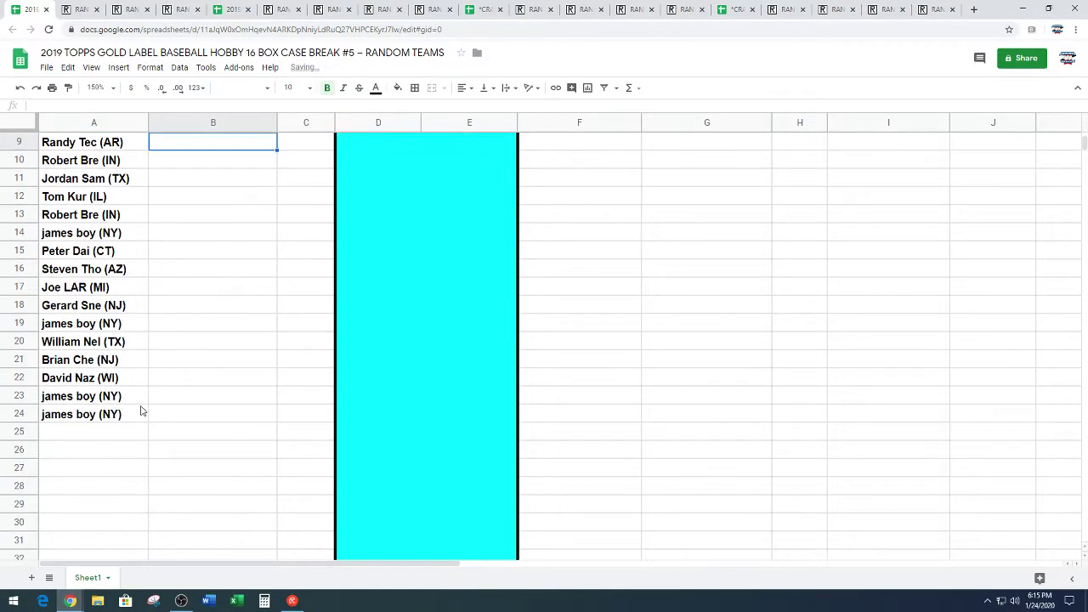
{"action": "left_click_drag", "start_coordinate": [141, 413], "coordinate": [136, 396]}
{"action": "left_click_drag", "start_coordinate": [133, 352], "coordinate": [130, 228]}
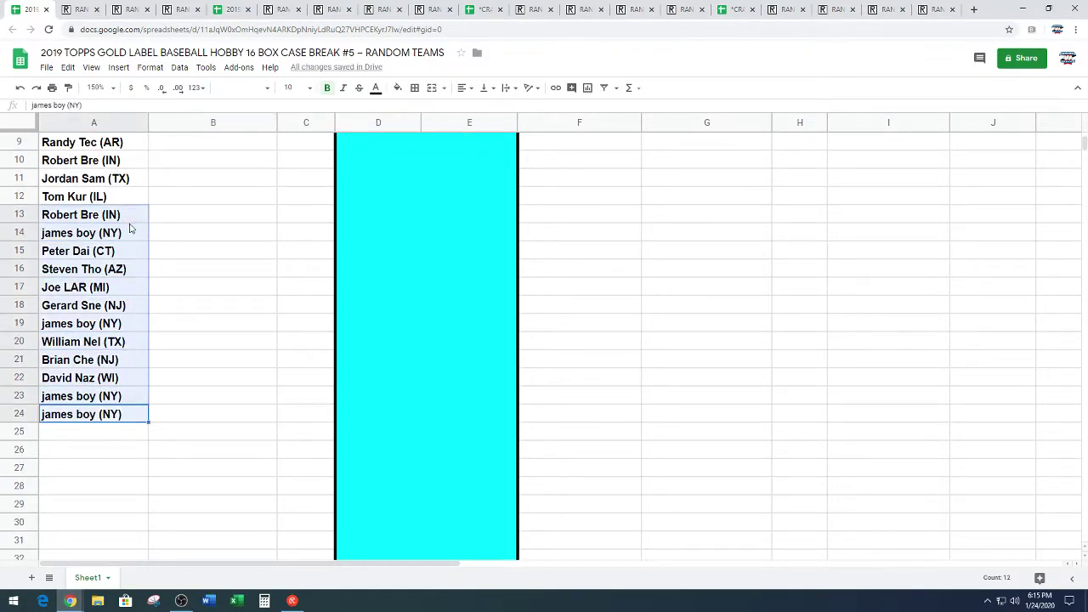
{"action": "key", "text": "ctrl+c"}
{"action": "scroll", "coordinate": [561, 235], "scroll_direction": "up", "scroll_amount": 2}
{"action": "left_click", "coordinate": [580, 144]}
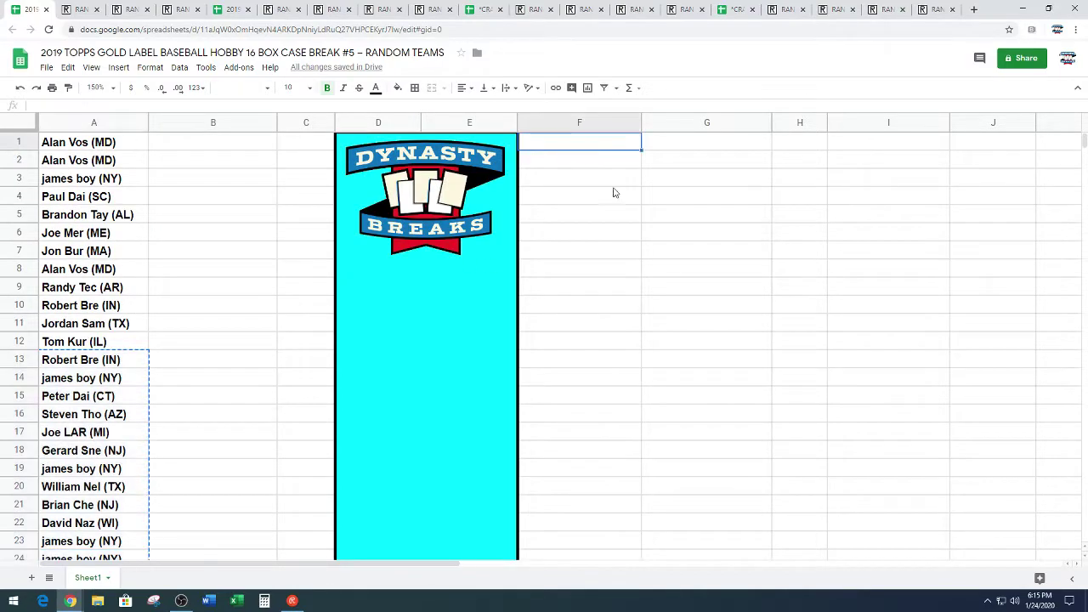
{"action": "key", "text": "ctrl+v"}
{"action": "left_click", "coordinate": [884, 270]}
{"action": "scroll", "coordinate": [971, 342], "scroll_direction": "down", "scroll_amount": 6}
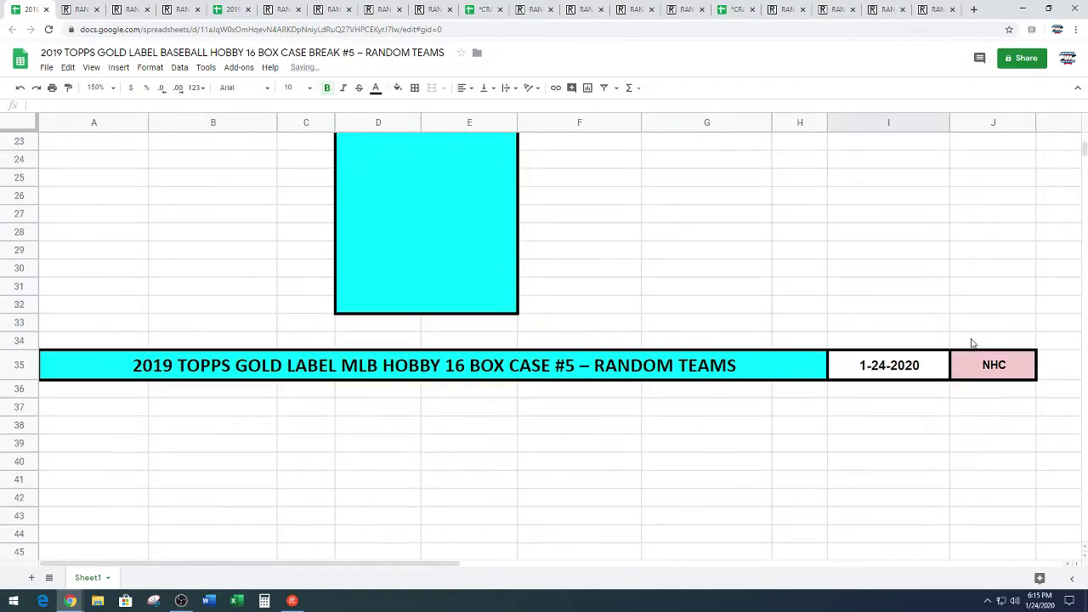
Copy all the teams in I51:I74 into the item box of the third List Randomizer page.
{"action": "scroll", "coordinate": [971, 343], "scroll_direction": "down", "scroll_amount": 5}
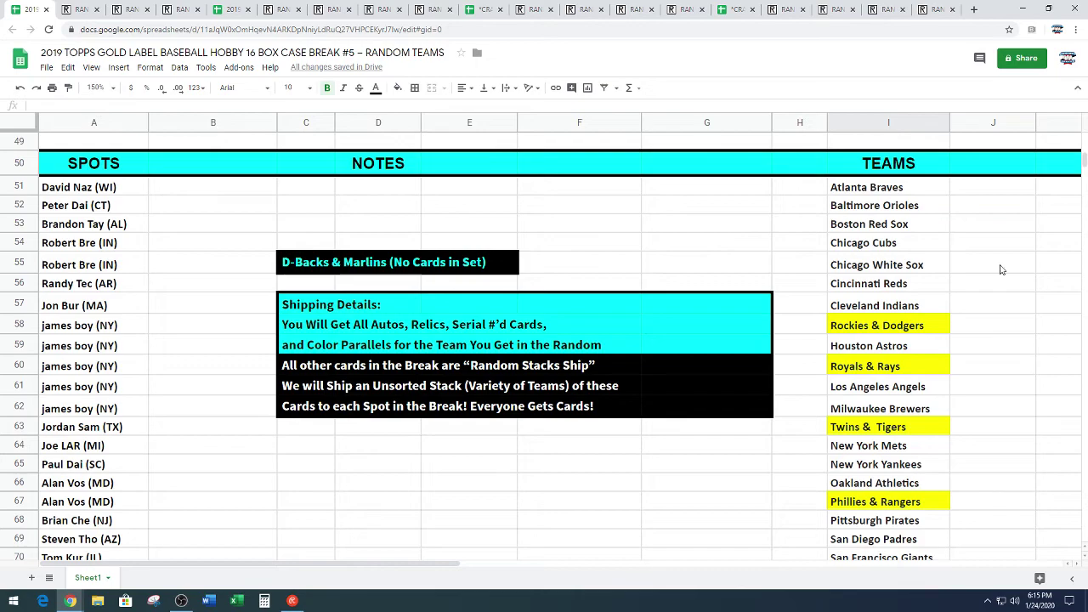
{"action": "left_click_drag", "start_coordinate": [935, 189], "coordinate": [922, 515]}
{"action": "key", "text": "ctrl+c"}
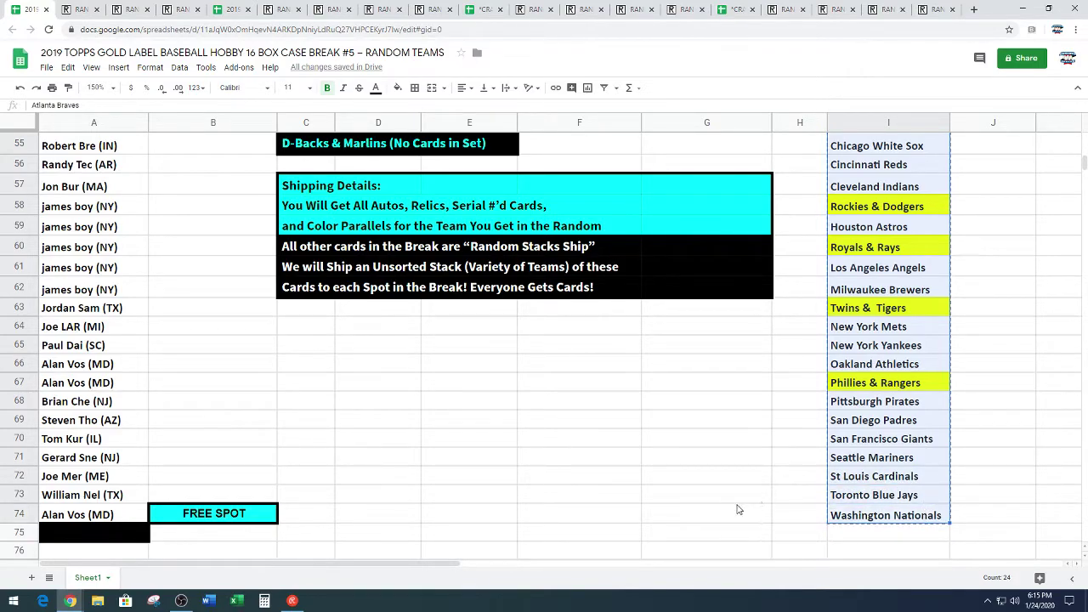
{"action": "scroll", "coordinate": [731, 503], "scroll_direction": "up", "scroll_amount": 2}
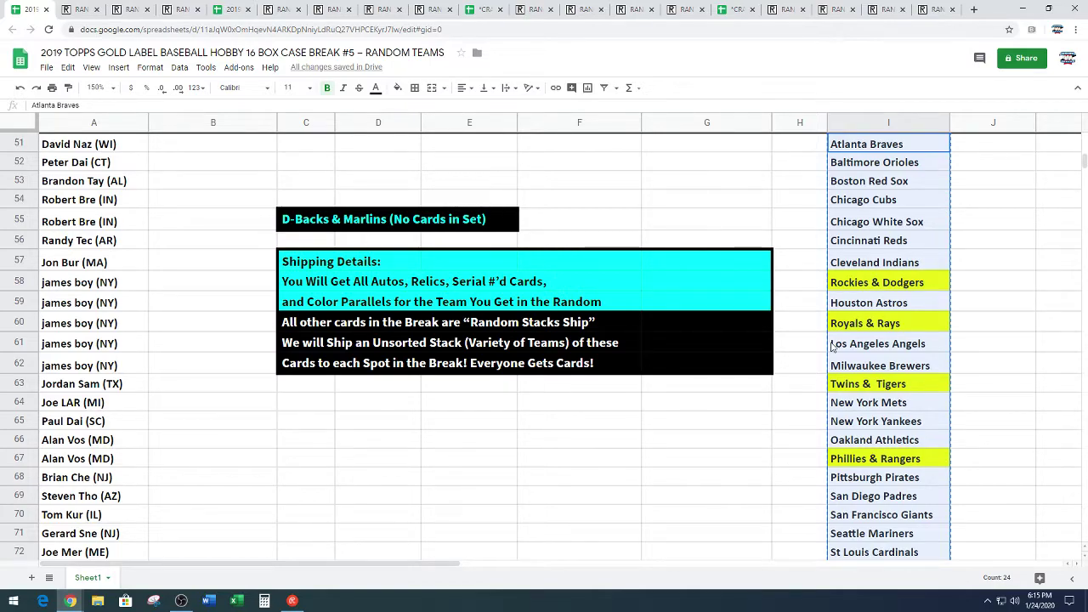
{"action": "scroll", "coordinate": [811, 343], "scroll_direction": "down", "scroll_amount": 3}
{"action": "scroll", "coordinate": [811, 345], "scroll_direction": "up", "scroll_amount": 4}
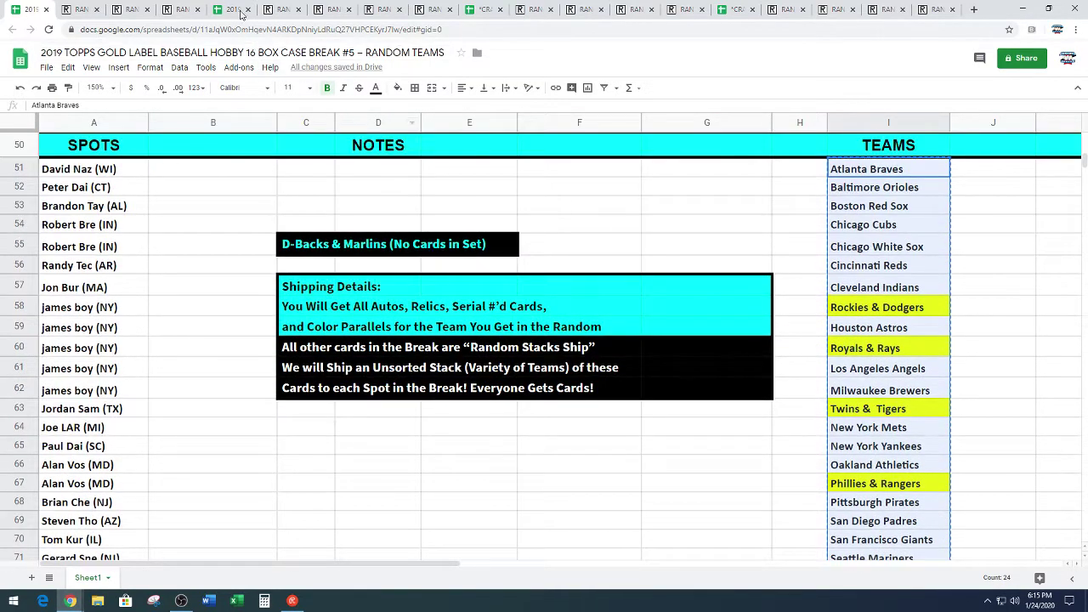
{"action": "left_click", "coordinate": [175, 9]}
{"action": "scroll", "coordinate": [51, 408], "scroll_direction": "down", "scroll_amount": 3}
{"action": "right_click", "coordinate": [227, 327]}
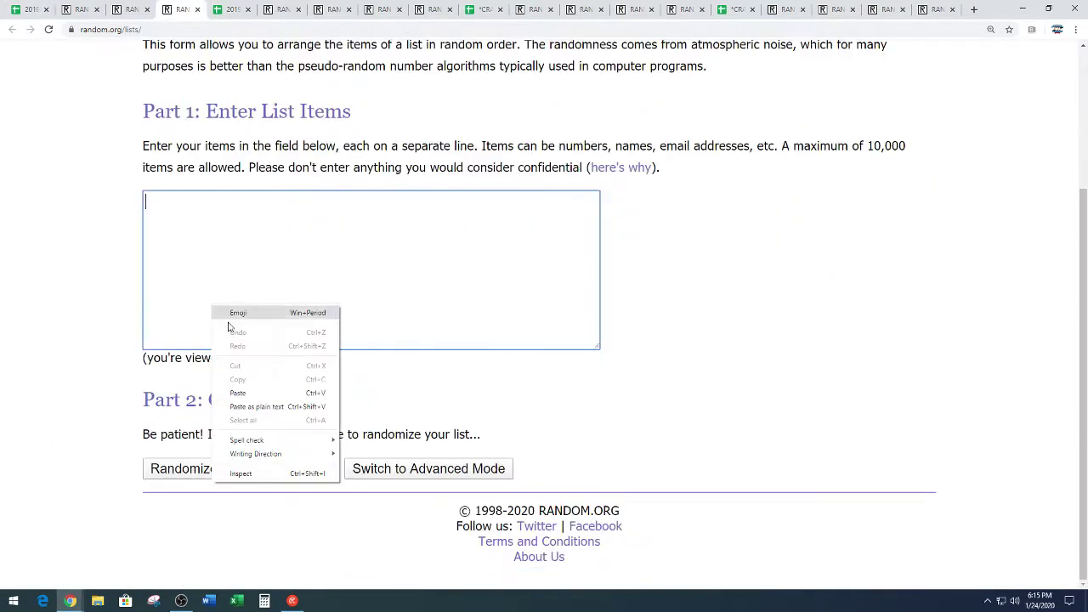
{"action": "left_click", "coordinate": [238, 393]}
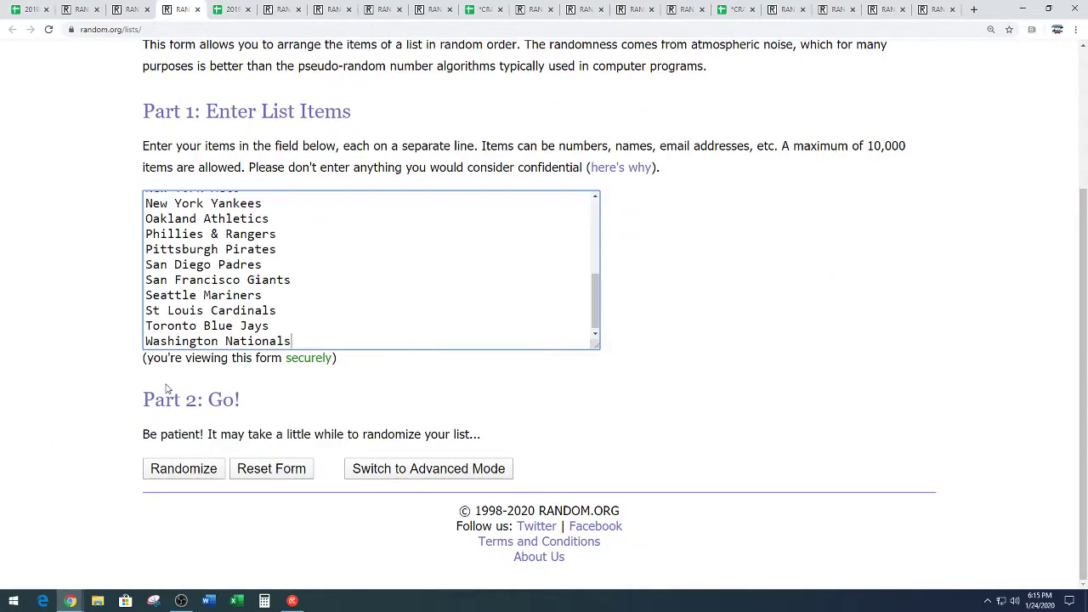
Randomize the list of 24 teams eight times.
{"action": "left_click", "coordinate": [170, 473]}
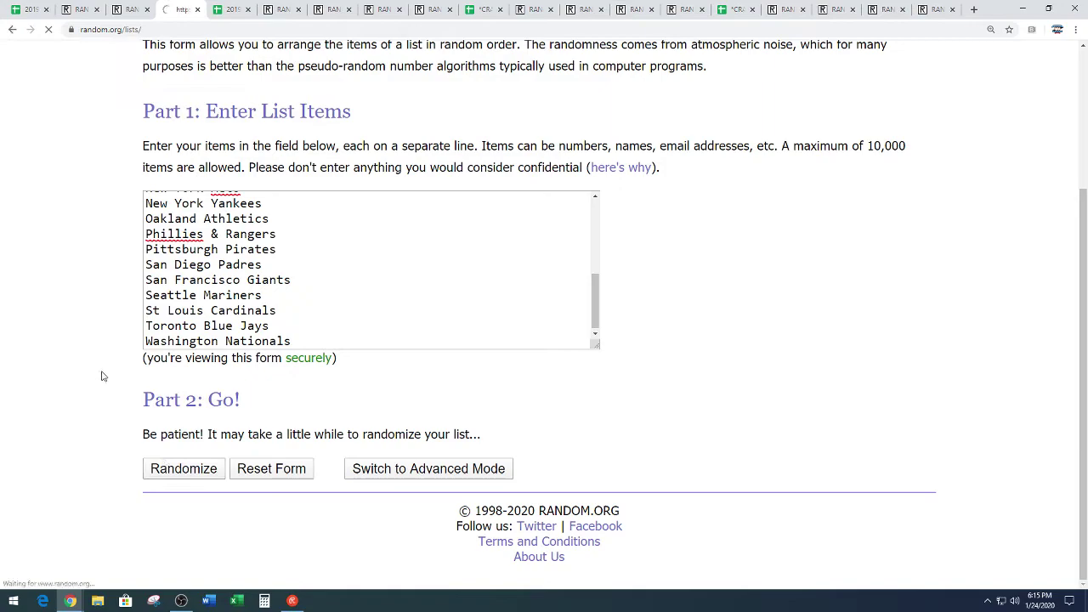
{"action": "left_click", "coordinate": [168, 473]}
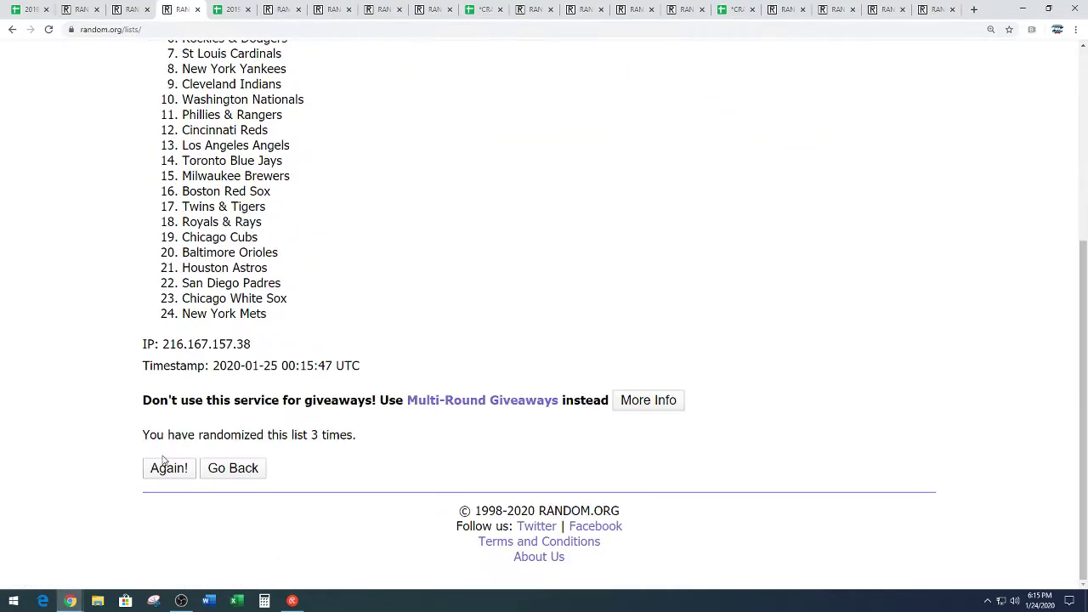
{"action": "left_click", "coordinate": [164, 461]}
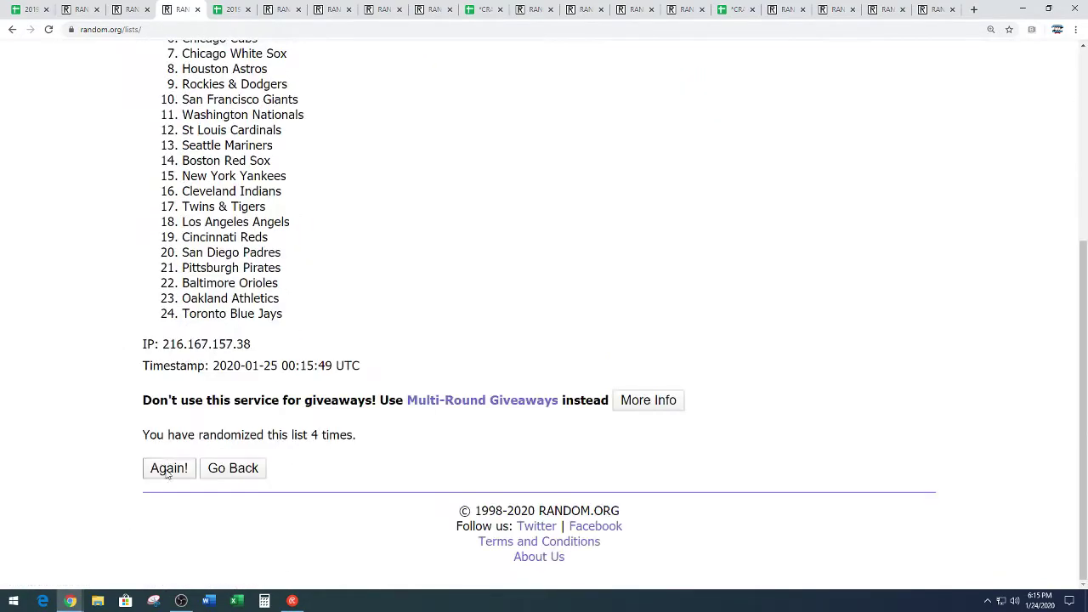
{"action": "left_click", "coordinate": [167, 470]}
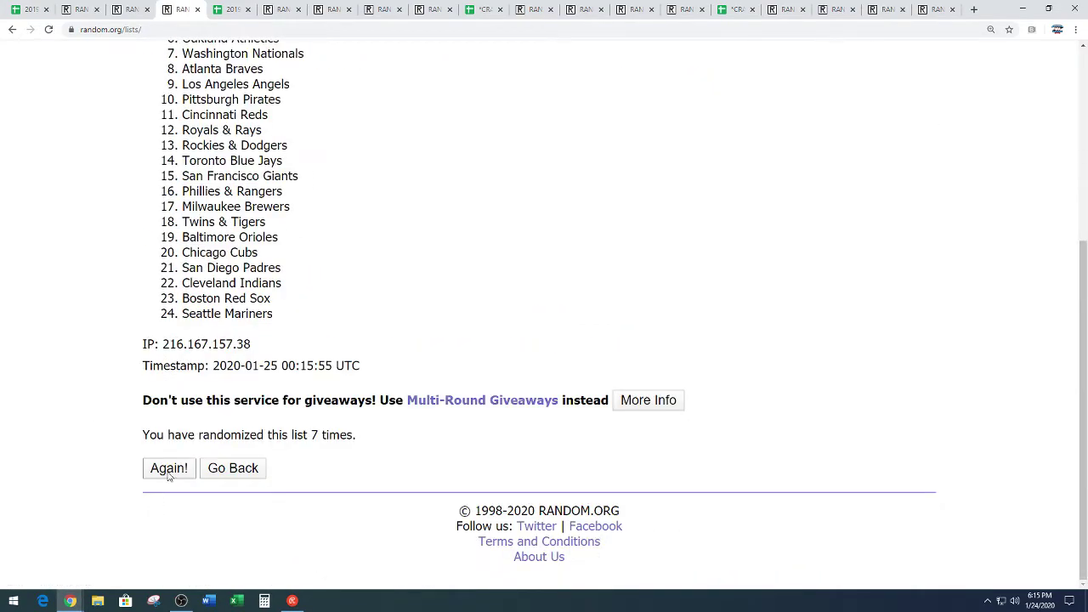
{"action": "left_click", "coordinate": [167, 469]}
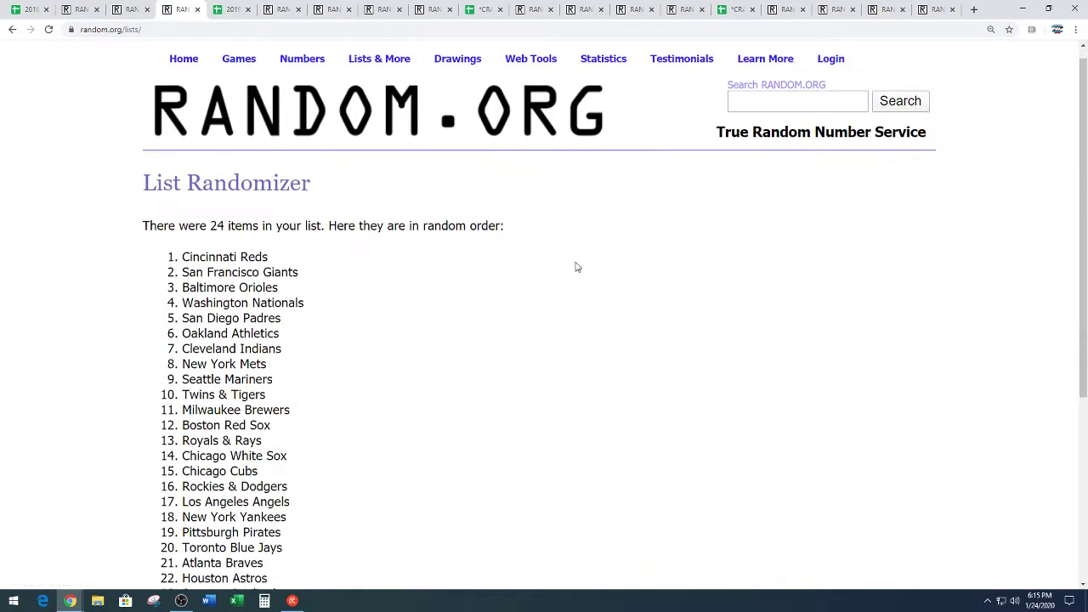
Copy the full randomized list of teams, from Cincinnati Reds to Phillies & Rangers.
{"action": "scroll", "coordinate": [577, 265], "scroll_direction": "up", "scroll_amount": 1}
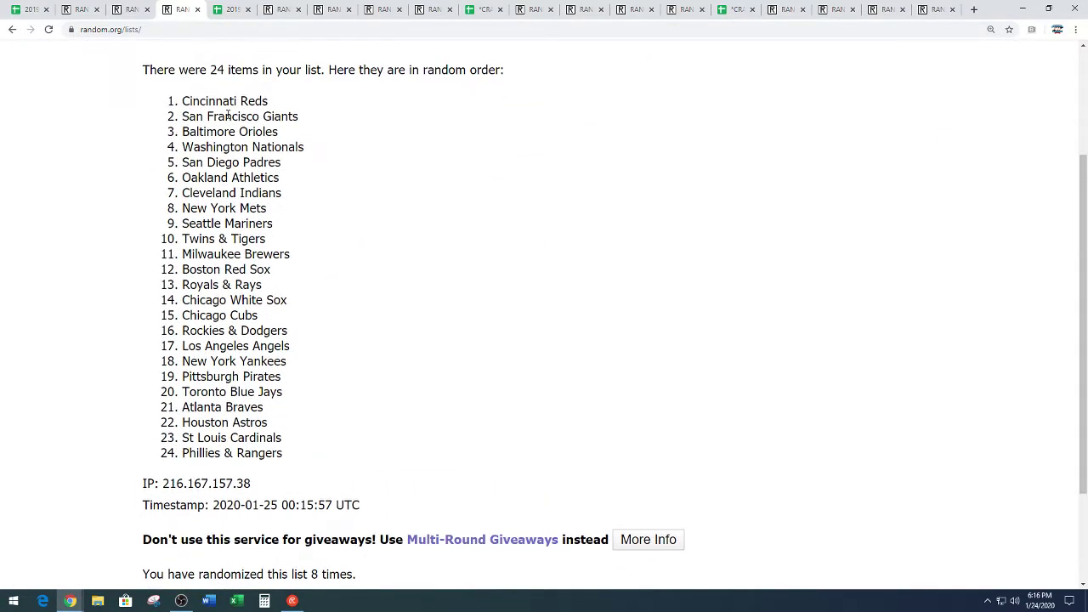
{"action": "left_click_drag", "start_coordinate": [205, 122], "coordinate": [294, 453]}
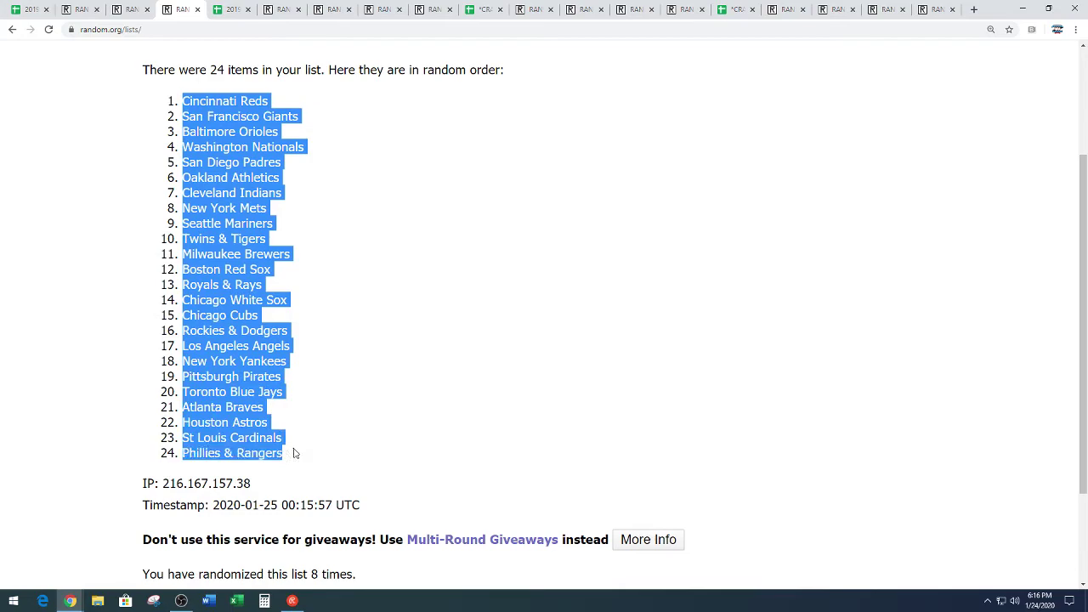
{"action": "right_click", "coordinate": [234, 406]}
{"action": "left_click", "coordinate": [246, 416]}
{"action": "left_click", "coordinate": [330, 388]}
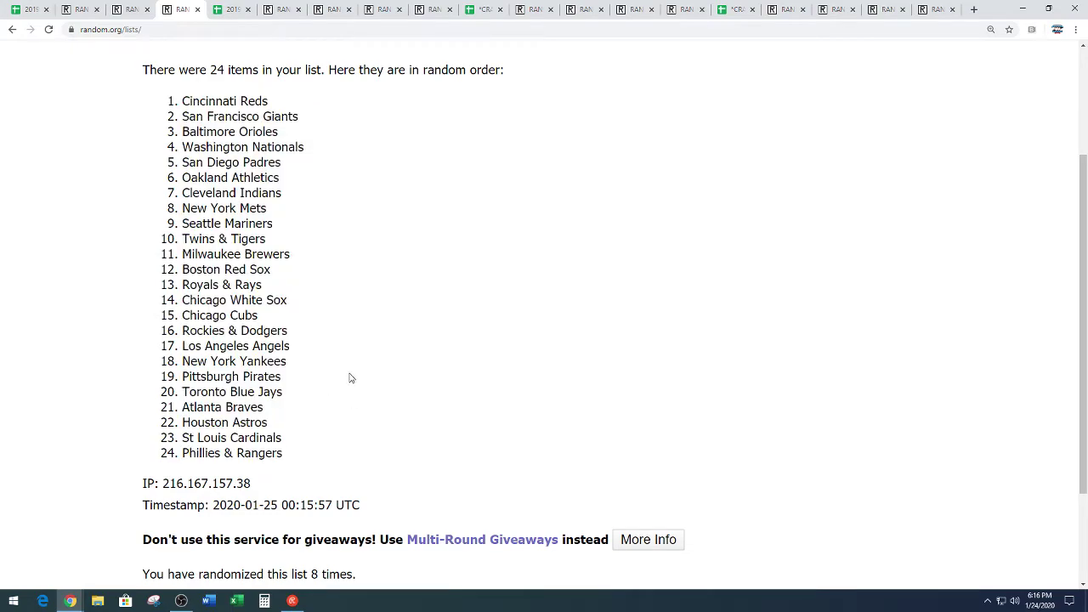
{"action": "scroll", "coordinate": [331, 408], "scroll_direction": "down", "scroll_amount": 3}
{"action": "left_click_drag", "start_coordinate": [311, 434], "coordinate": [394, 417]}
{"action": "left_click", "coordinate": [404, 308]}
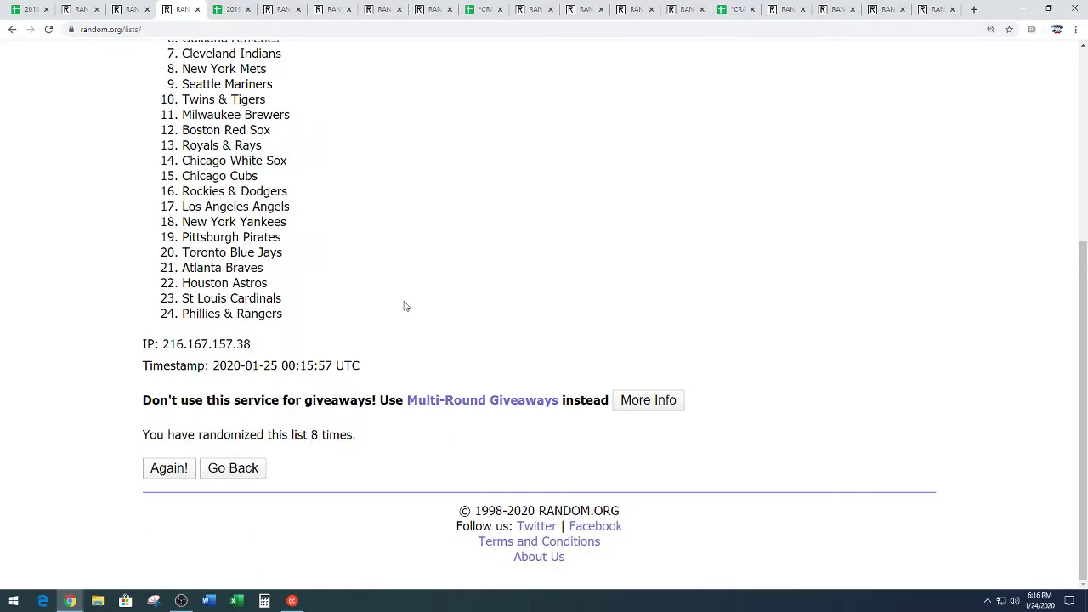
{"action": "scroll", "coordinate": [406, 297], "scroll_direction": "up", "scroll_amount": 3}
Paste the randomized teams in bold into column B of the break spreadsheet, starting at B1.
{"action": "left_click", "coordinate": [52, 12]}
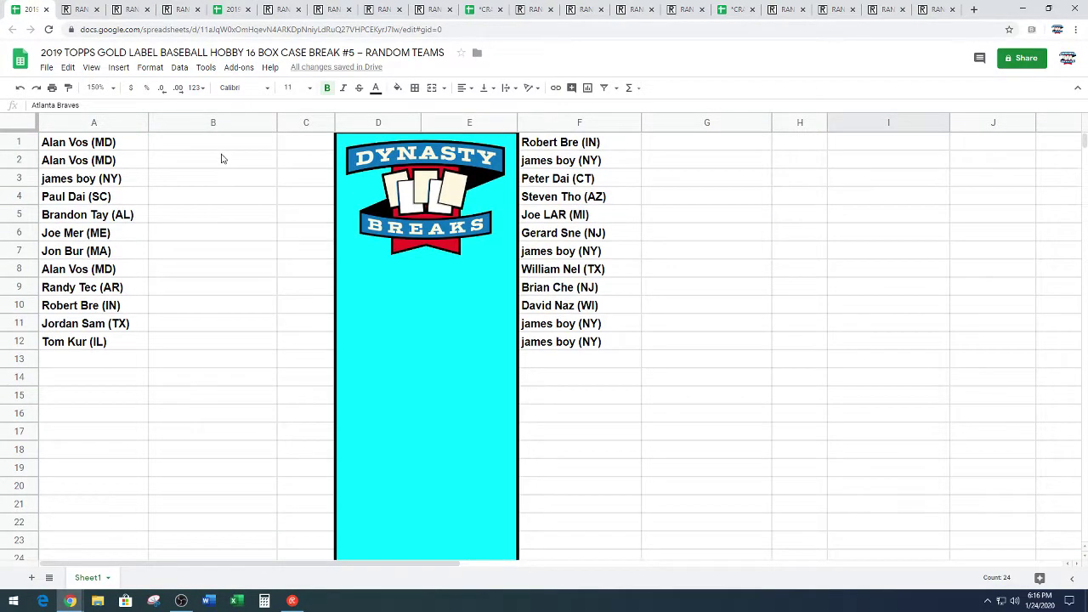
{"action": "left_click", "coordinate": [226, 144]}
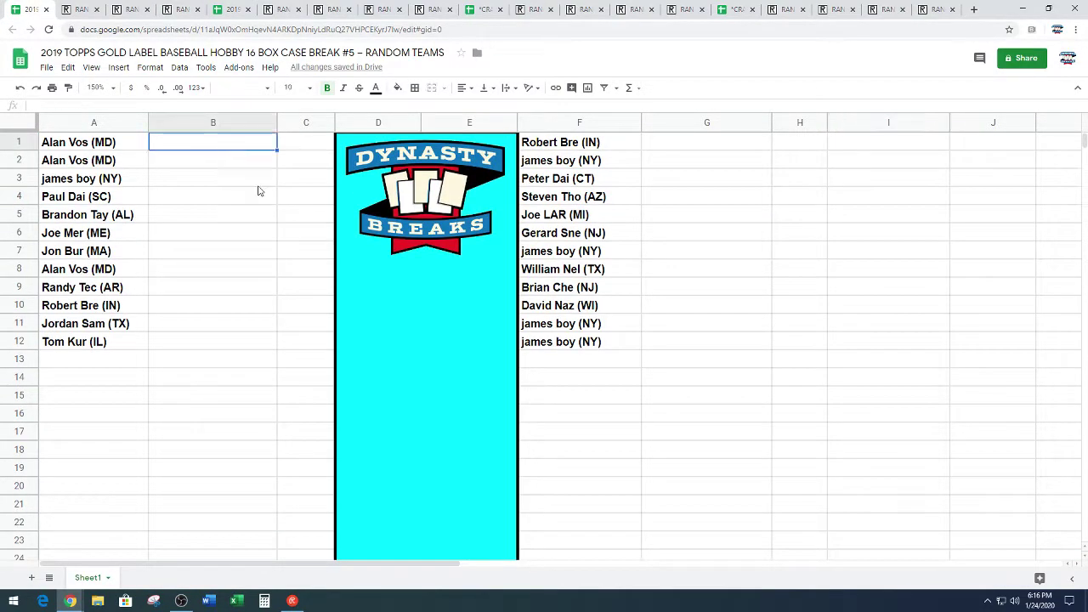
{"action": "key", "text": "ctrl+v"}
{"action": "key", "text": "ctrl+b"}
{"action": "left_click", "coordinate": [304, 289]}
{"action": "scroll", "coordinate": [129, 316], "scroll_direction": "down", "scroll_amount": 1}
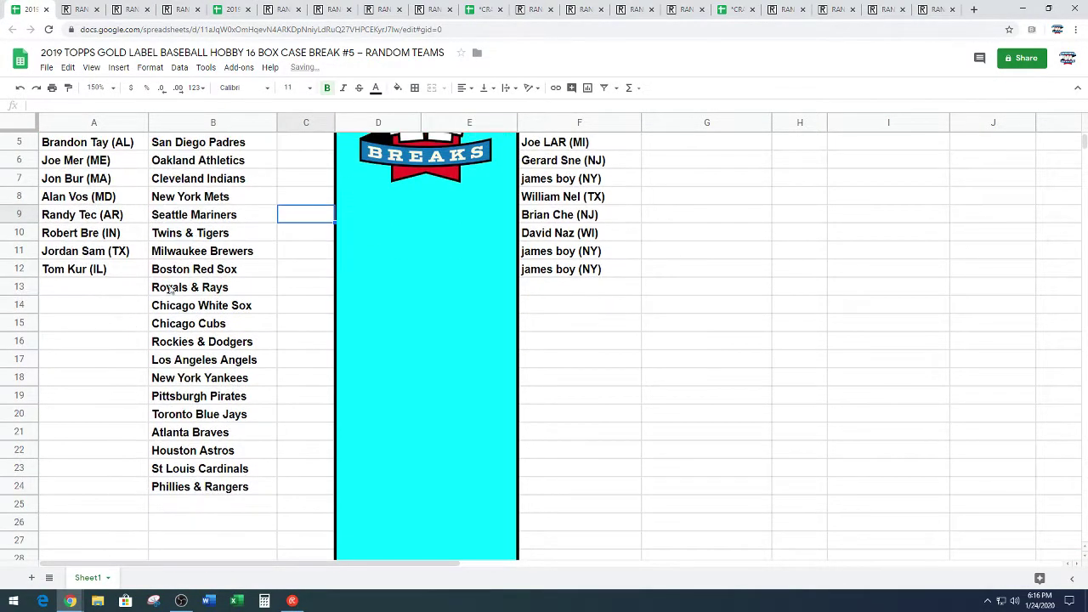
Move the last twelve randomized teams from B13:B24 to column G, starting at G1.
{"action": "left_click_drag", "start_coordinate": [173, 289], "coordinate": [205, 488]}
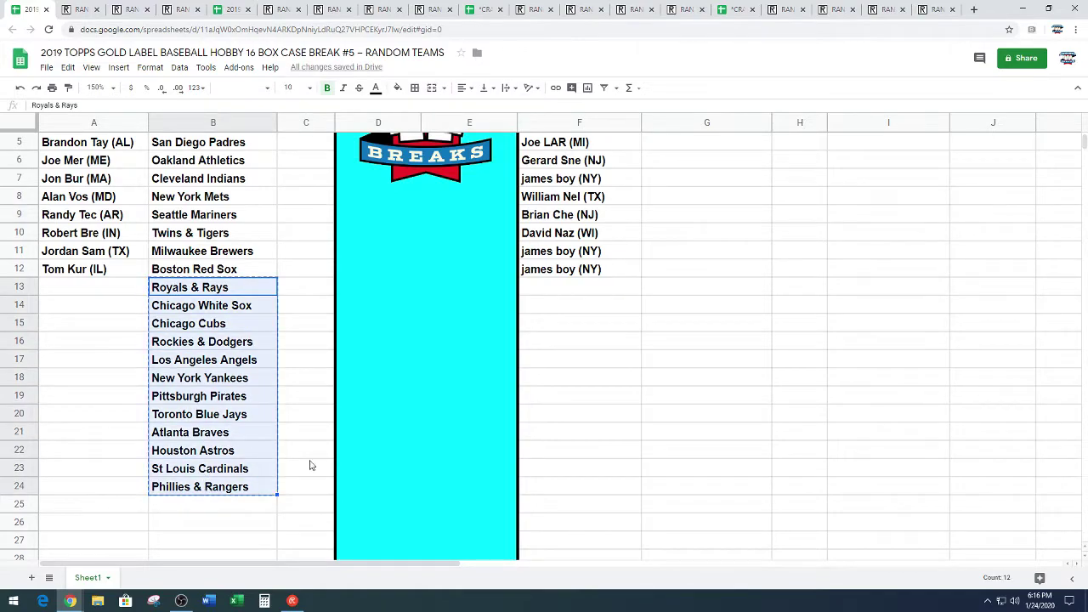
{"action": "key", "text": "ctrl+c"}
{"action": "scroll", "coordinate": [708, 283], "scroll_direction": "up", "scroll_amount": 1}
{"action": "left_click", "coordinate": [731, 145]}
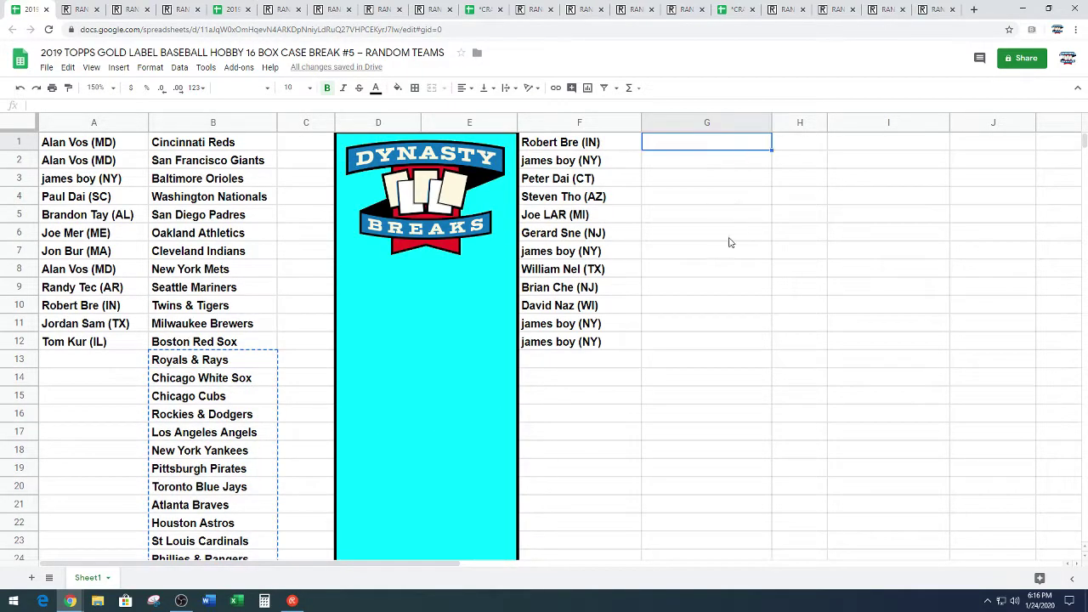
{"action": "key", "text": "ctrl+v"}
Set the sheet's zoom level to 200%.
{"action": "left_click", "coordinate": [956, 249]}
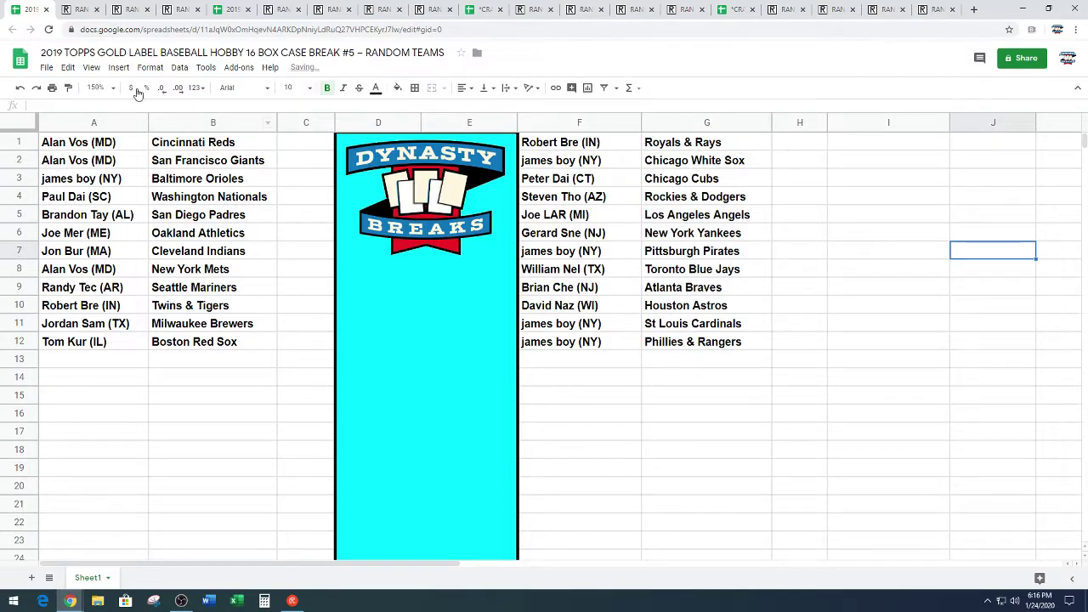
{"action": "left_click", "coordinate": [95, 88]}
{"action": "left_click", "coordinate": [99, 217]}
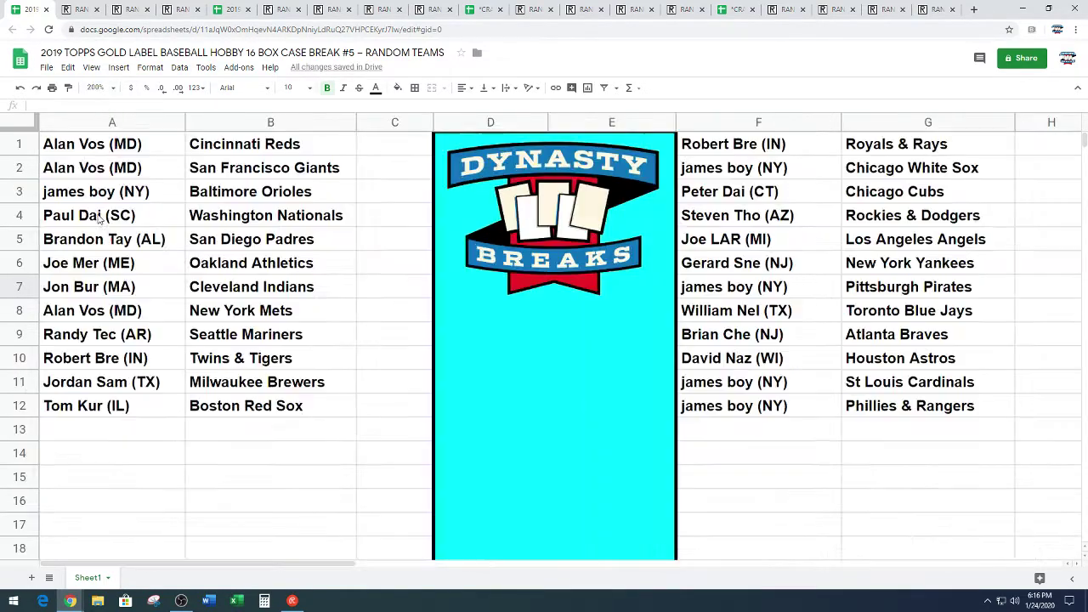